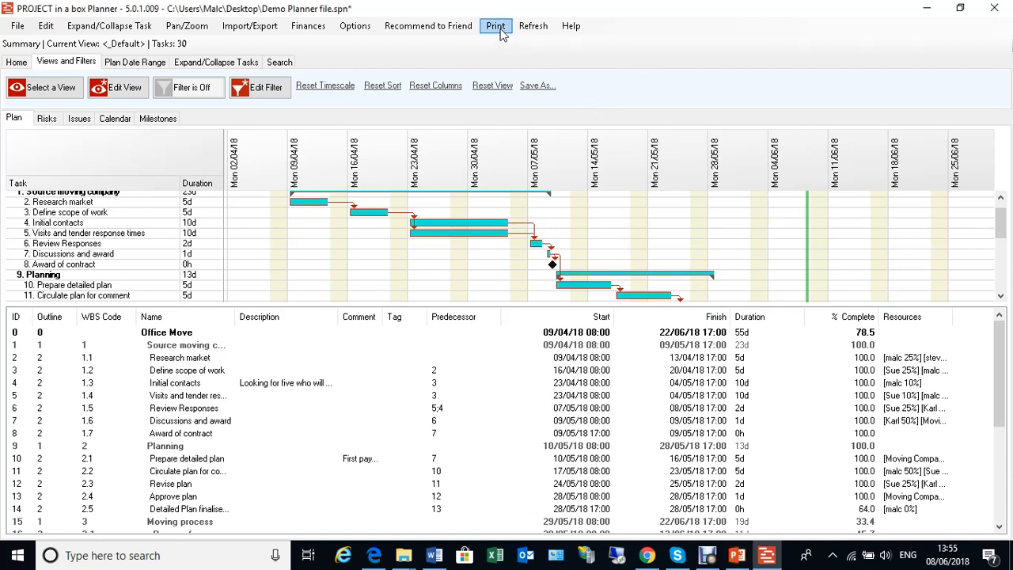
- Add the risk response list, issue summary, issue list, issue response list and milestones to the plan's print contents
click(499, 30)
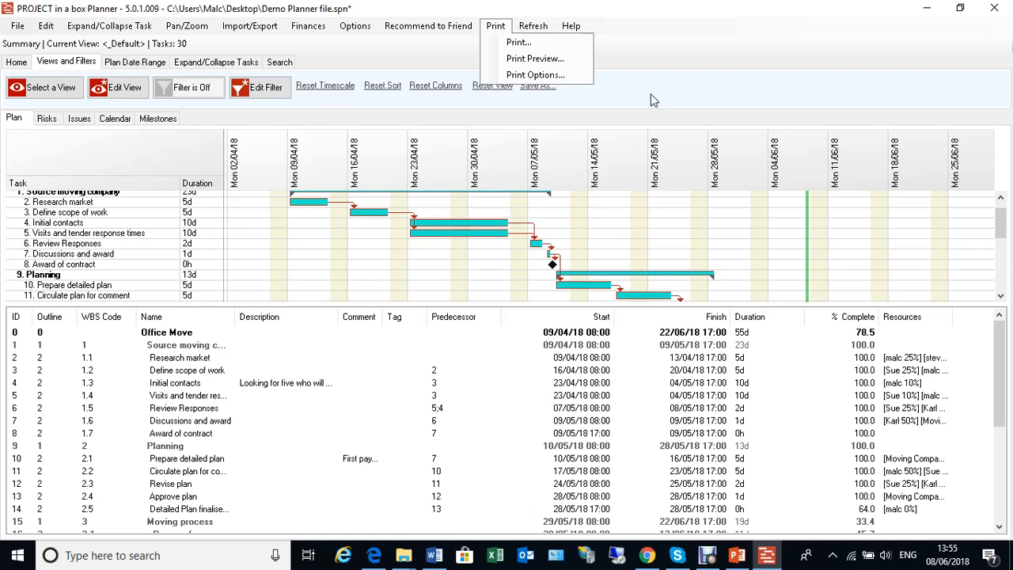
click(546, 79)
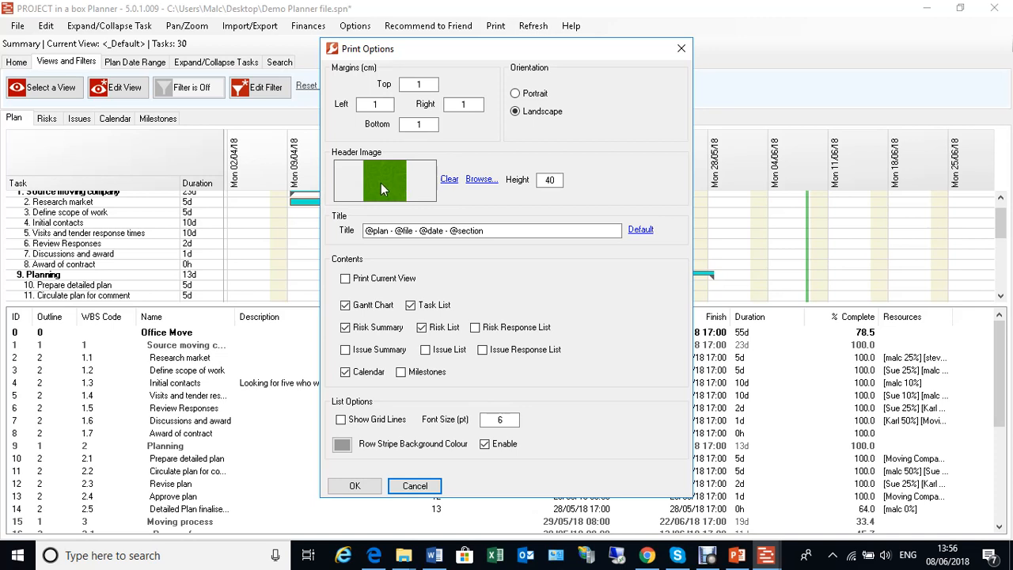
click(347, 279)
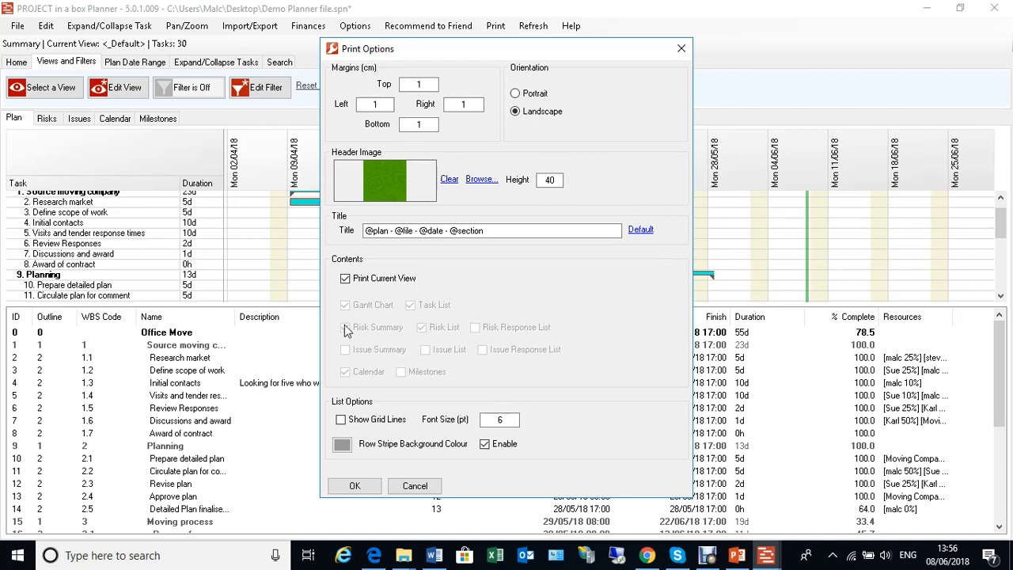
click(345, 279)
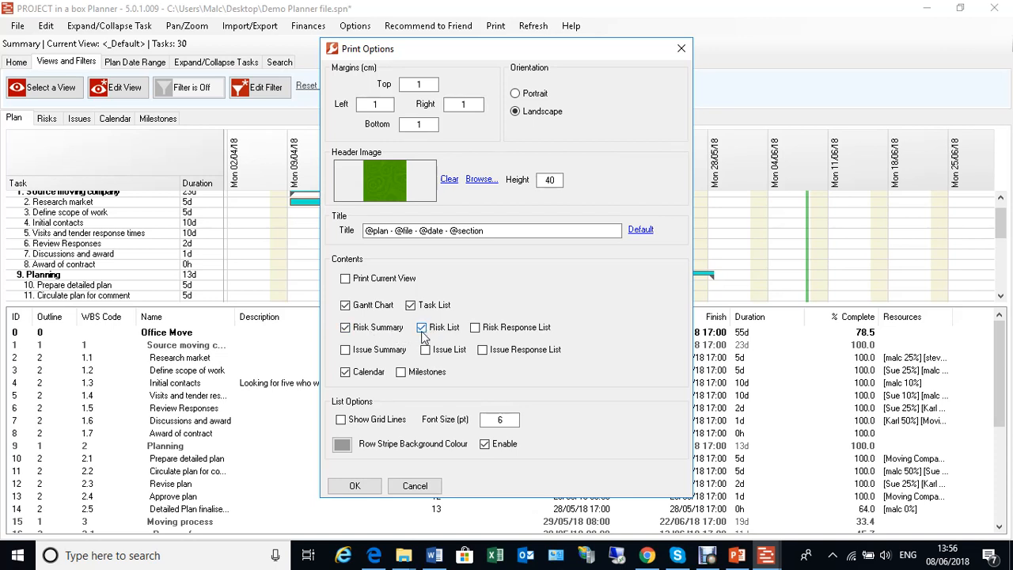
click(475, 328)
click(426, 350)
click(482, 351)
click(404, 374)
click(355, 486)
- Look through the list of project risks and their ratings
click(46, 118)
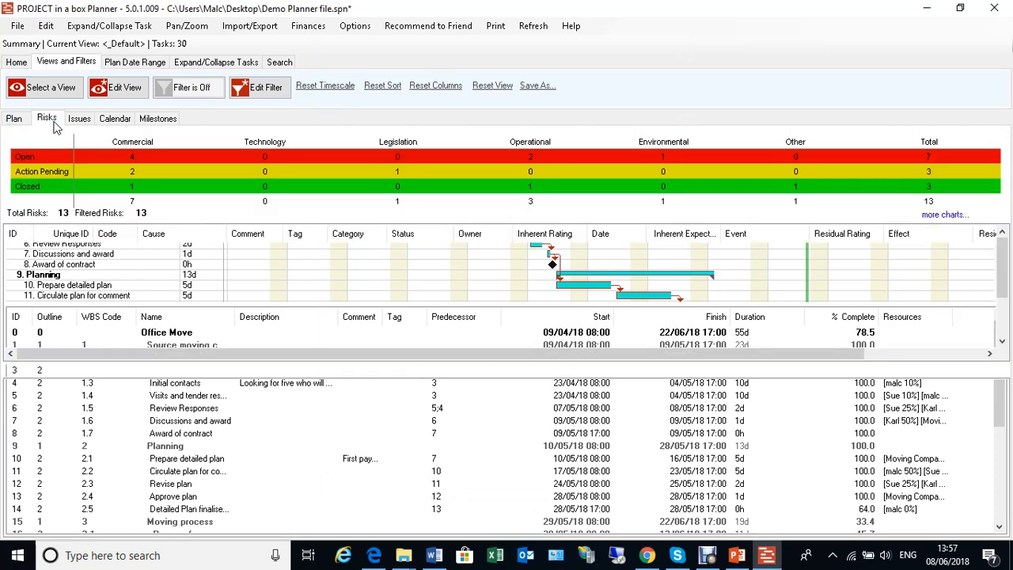
scroll(223, 248, down, 2)
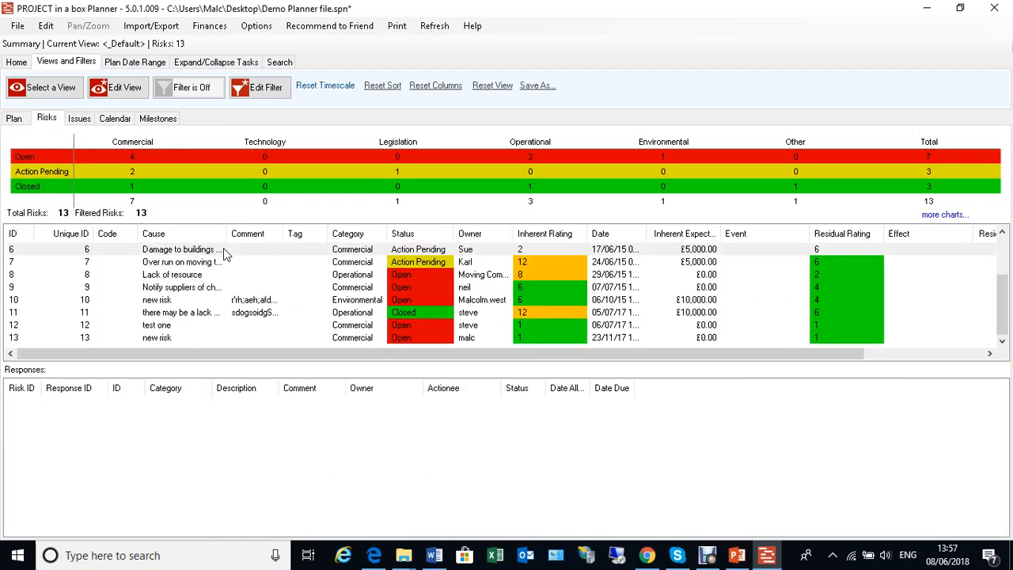
scroll(223, 270, up, 2)
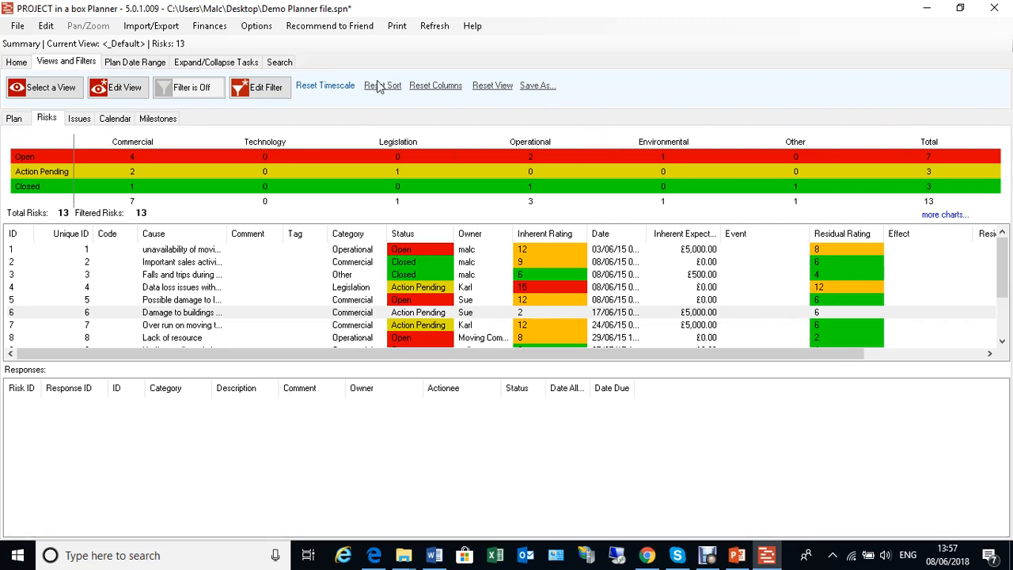
- Preview the full printout and page through its task, risk, issue, response and calendar pages
click(398, 26)
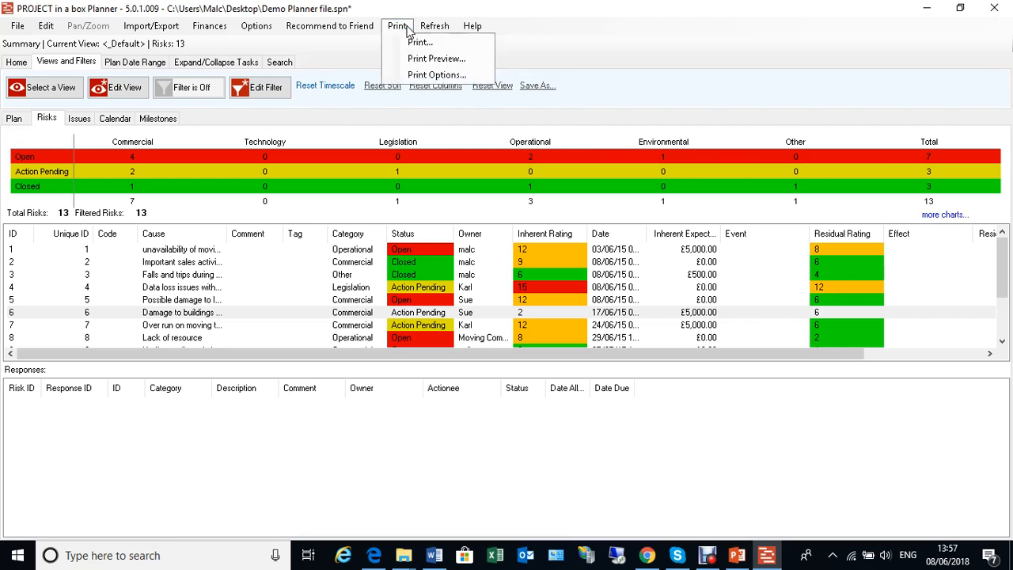
click(419, 61)
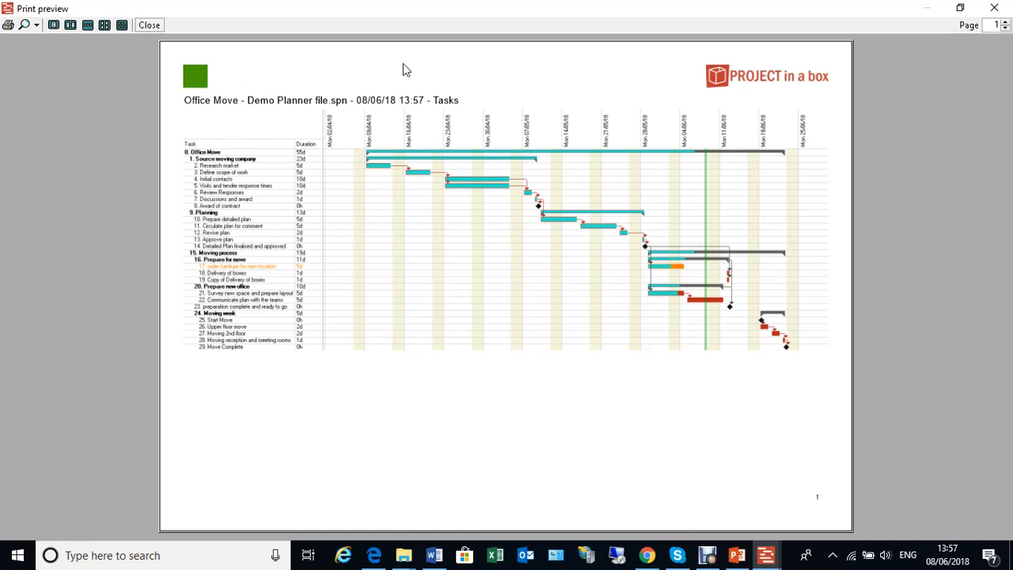
click(1006, 22)
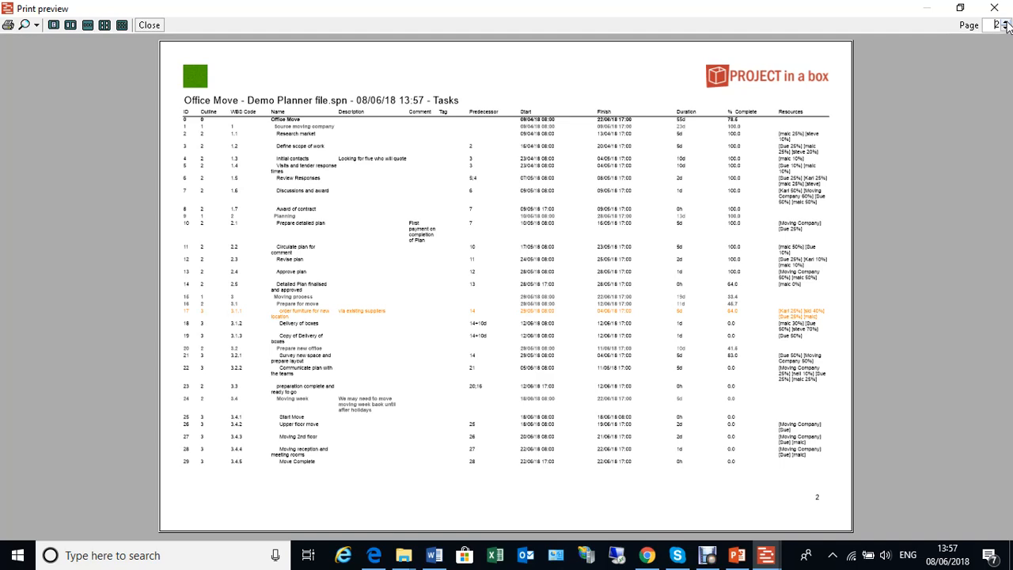
click(1006, 22)
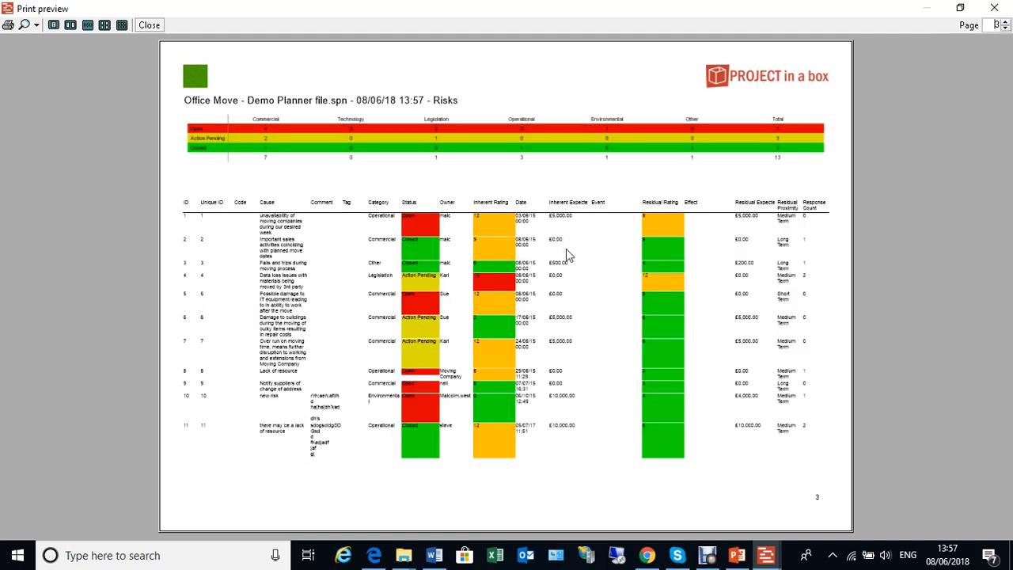
click(1005, 22)
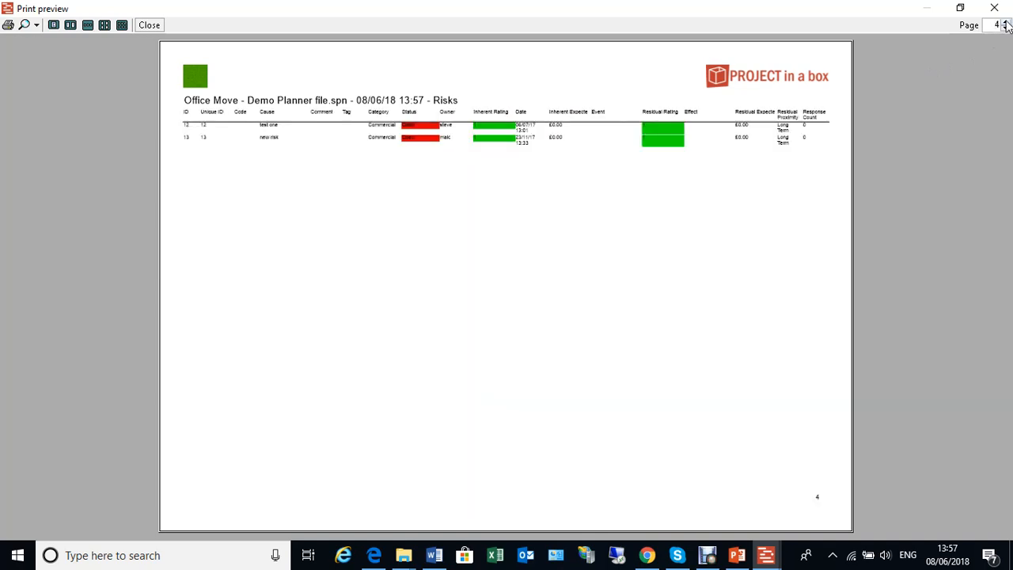
click(1005, 22)
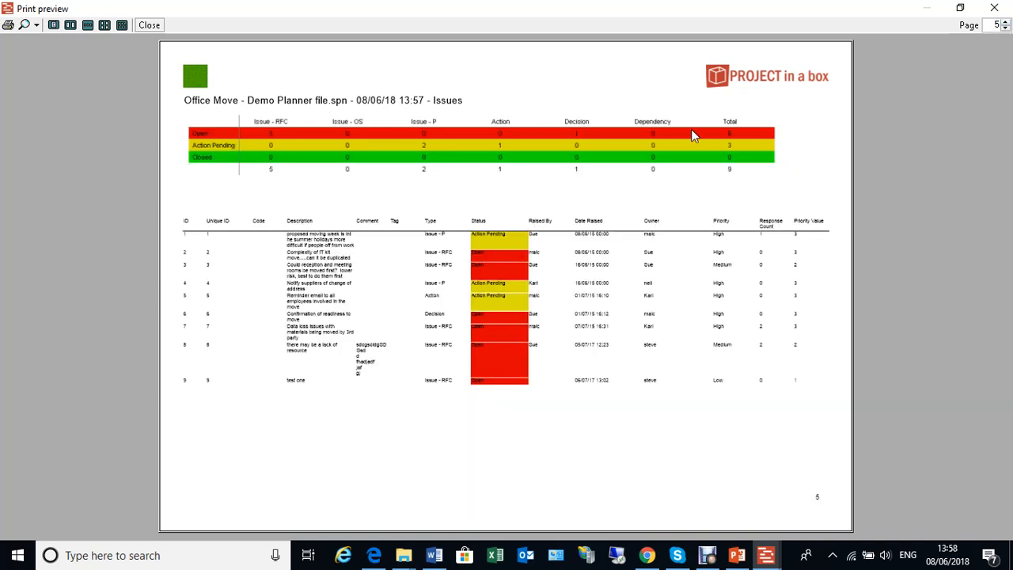
click(1005, 22)
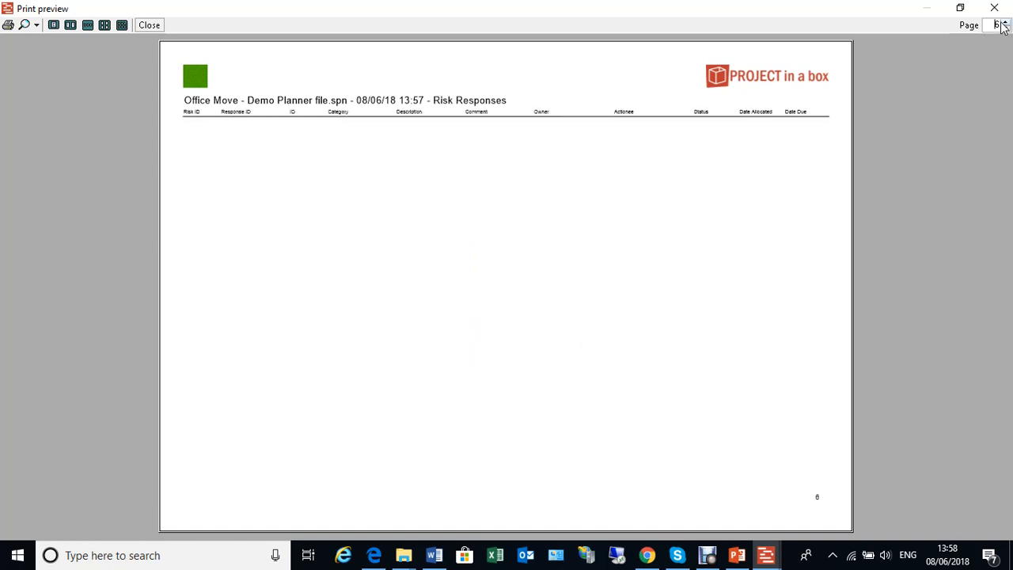
click(1005, 22)
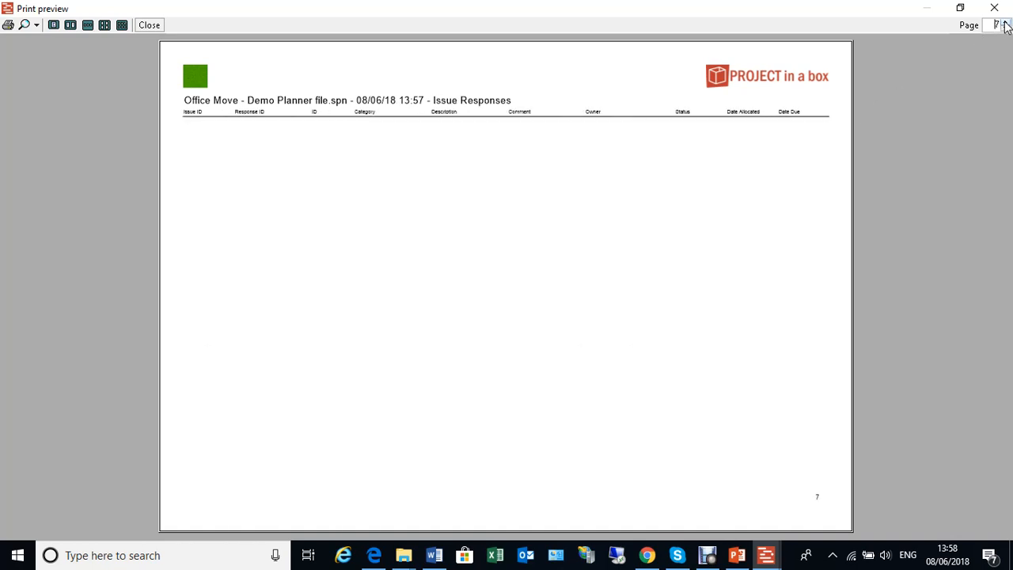
click(1005, 22)
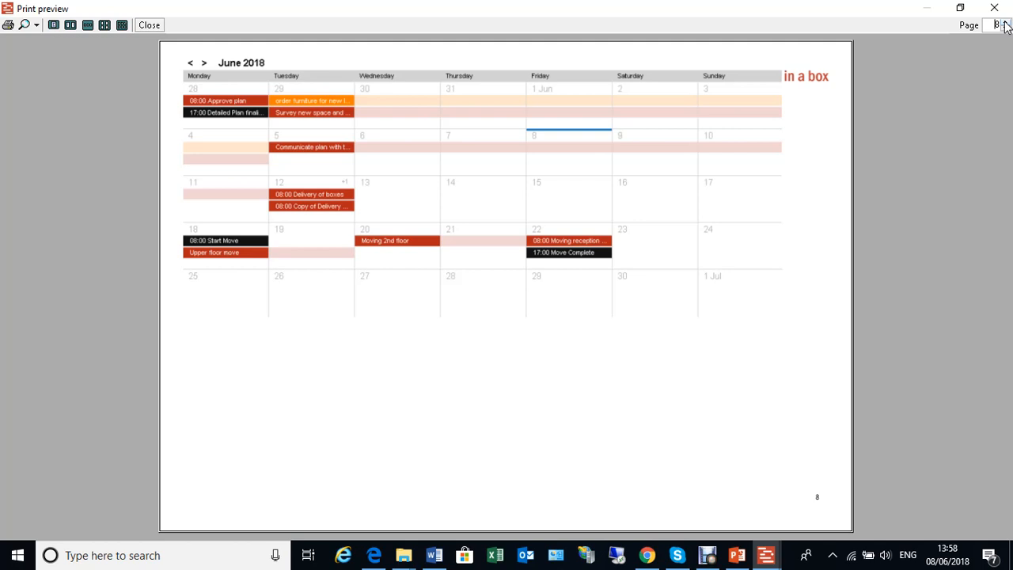
click(1005, 22)
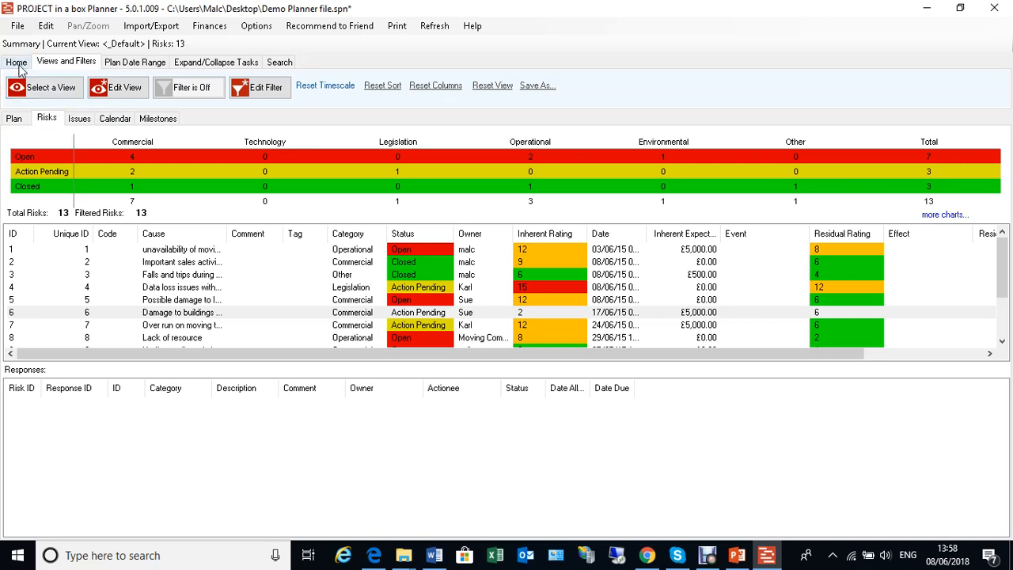
- Return to the project plan and apply the built-in Overdue Tasks view
click(14, 119)
click(66, 87)
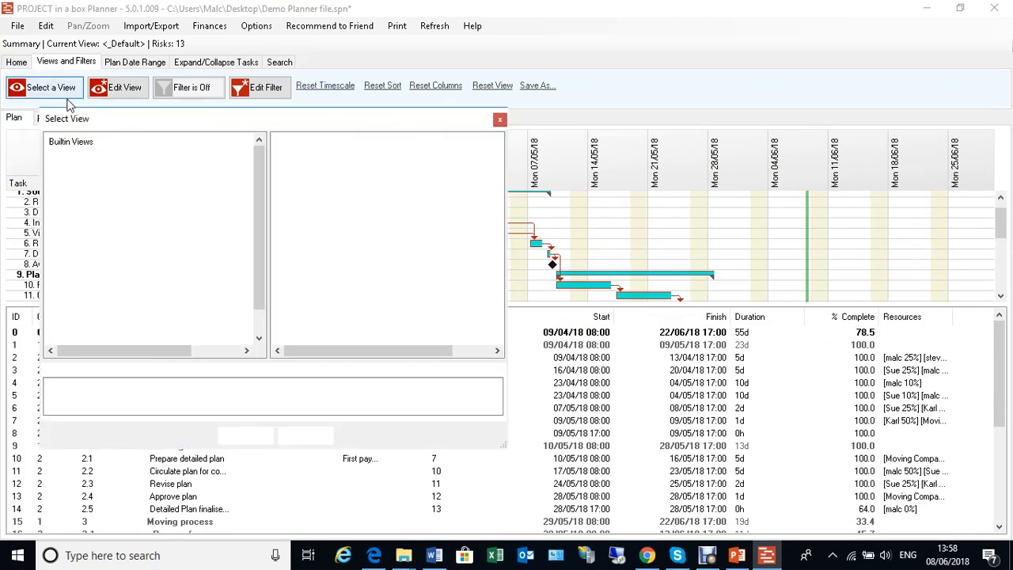
click(106, 267)
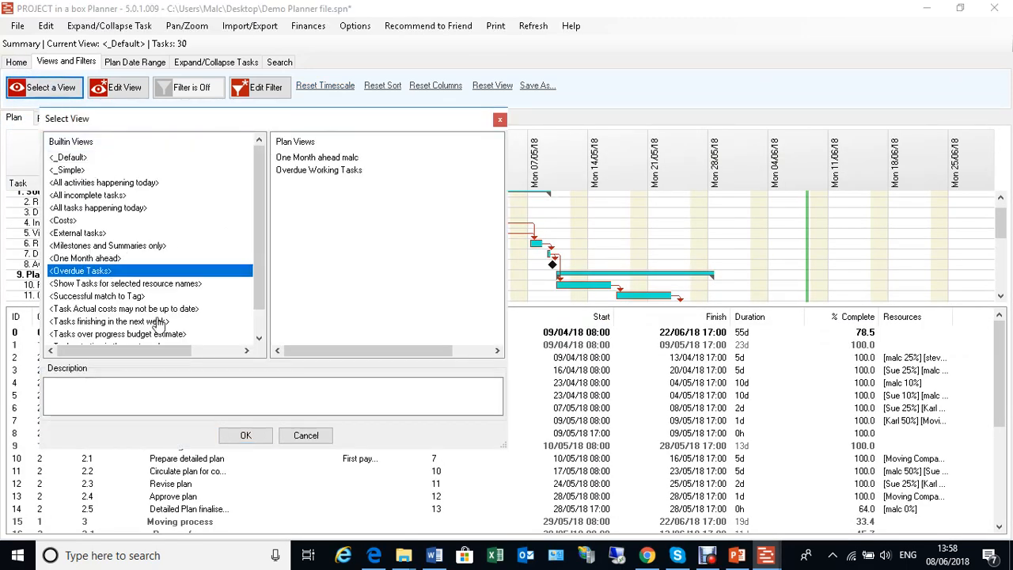
click(250, 441)
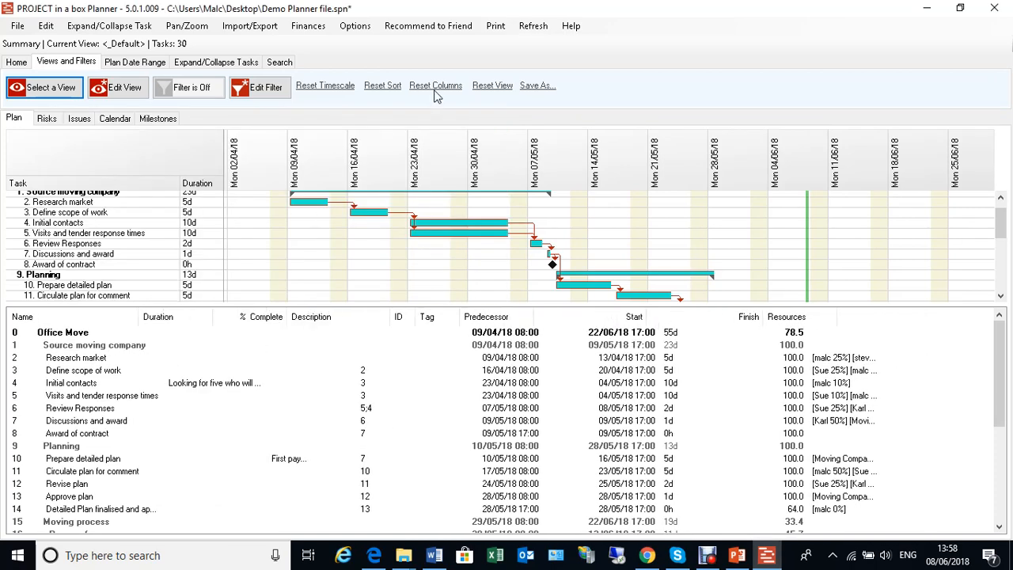
- Set the print options to print only the current view
click(498, 29)
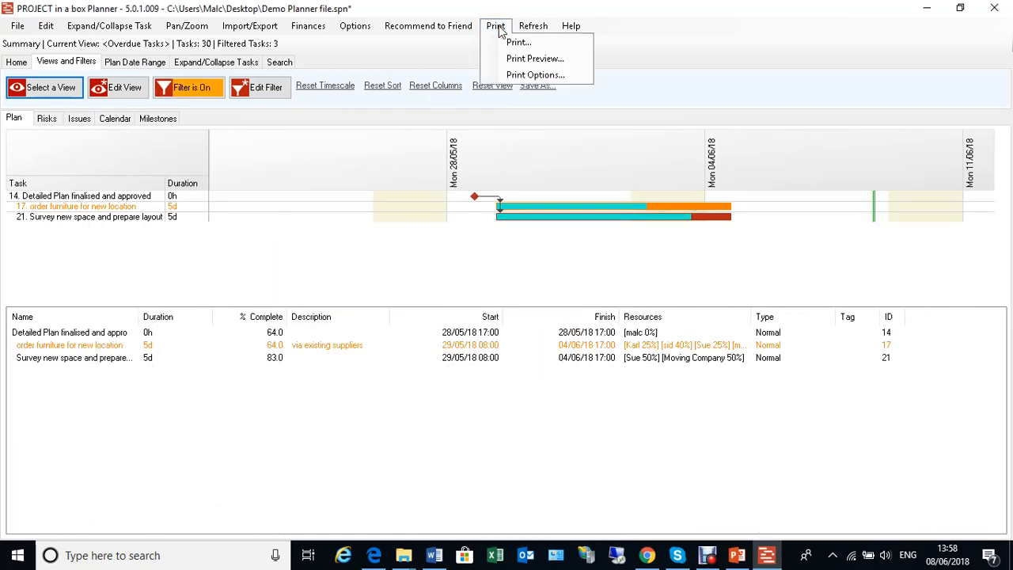
click(517, 77)
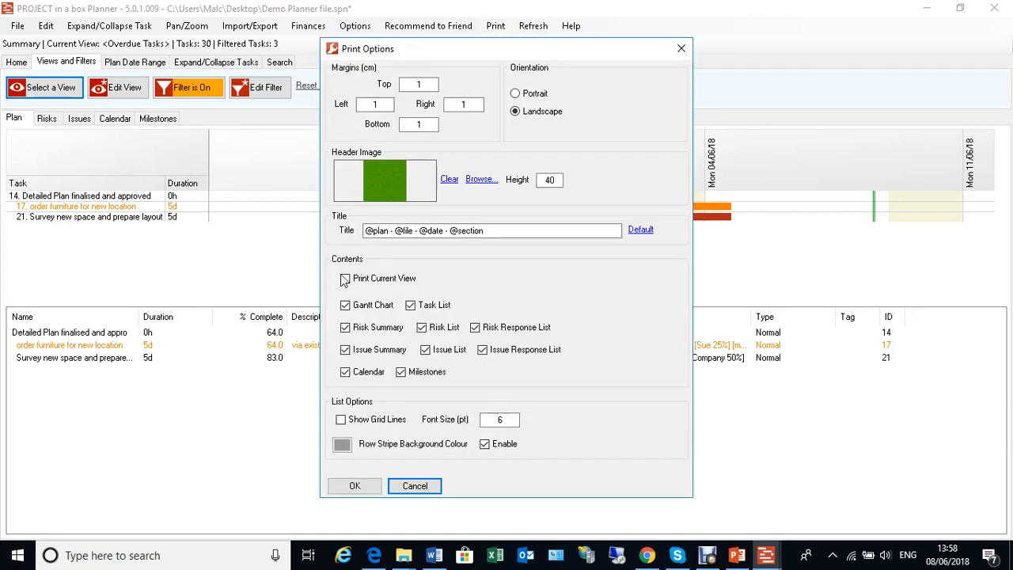
click(345, 280)
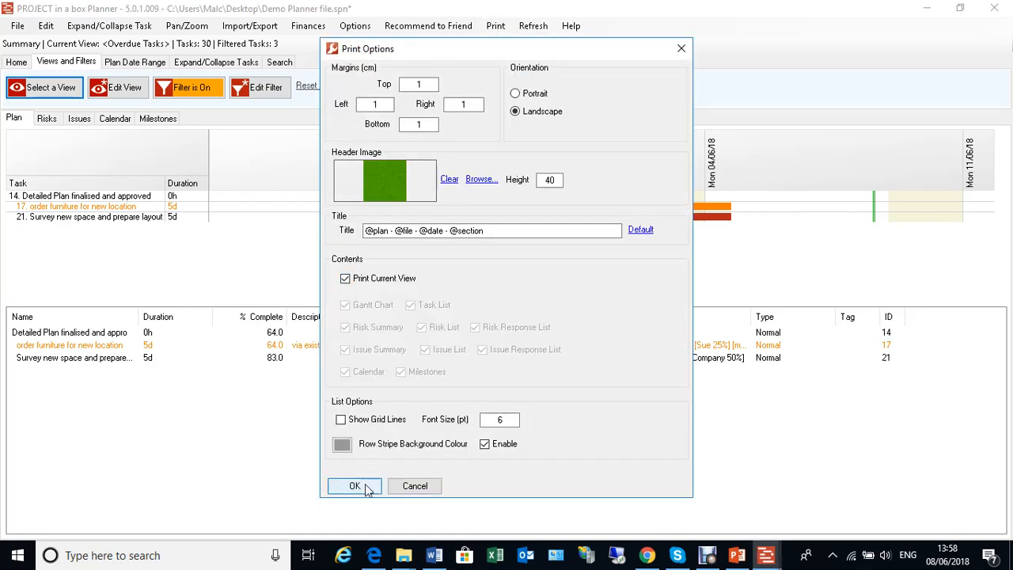
click(355, 486)
- Preview the printout of the overdue tasks, check its Gantt chart and task list pages, and close the preview
click(490, 25)
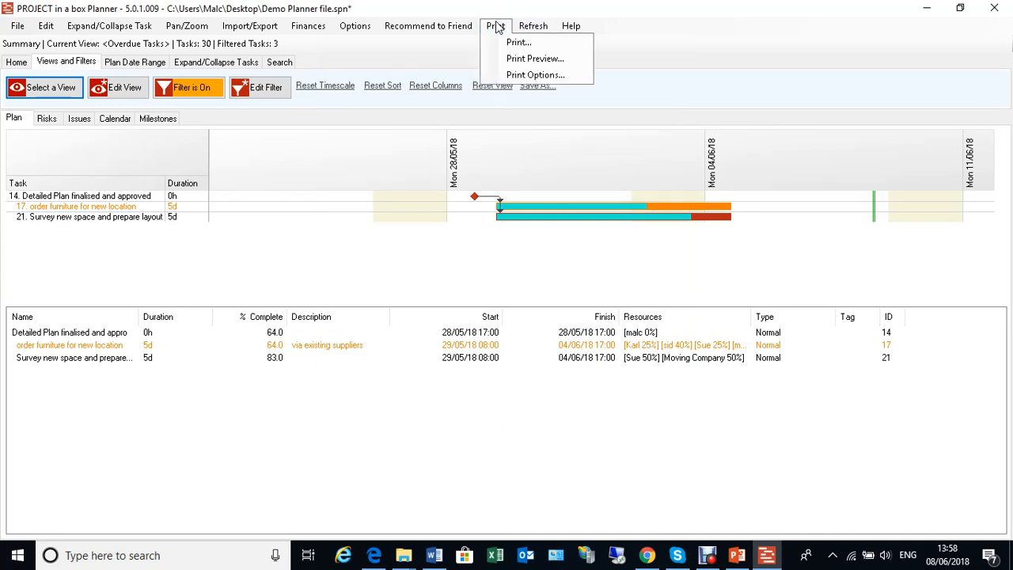
click(522, 62)
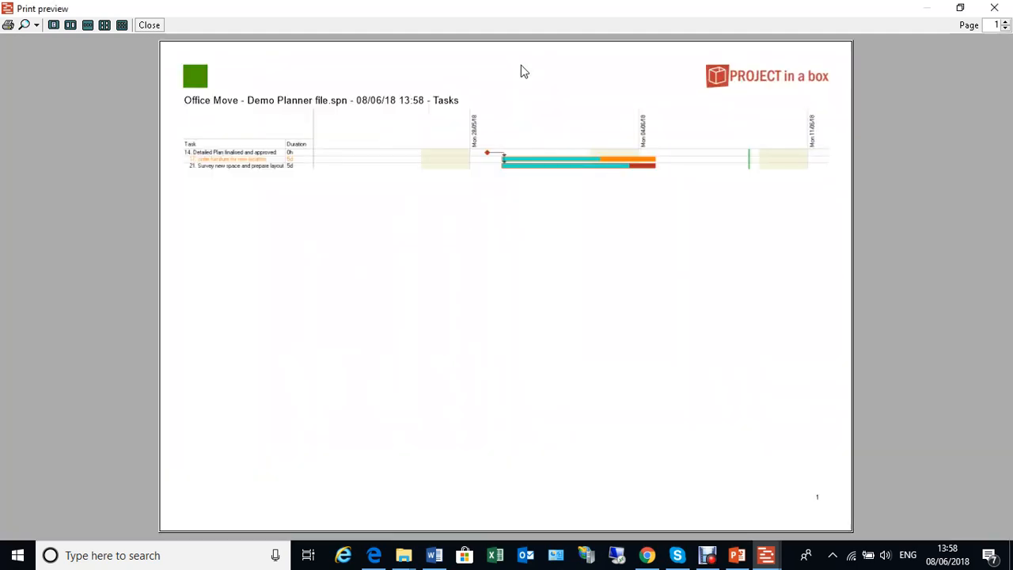
click(1006, 23)
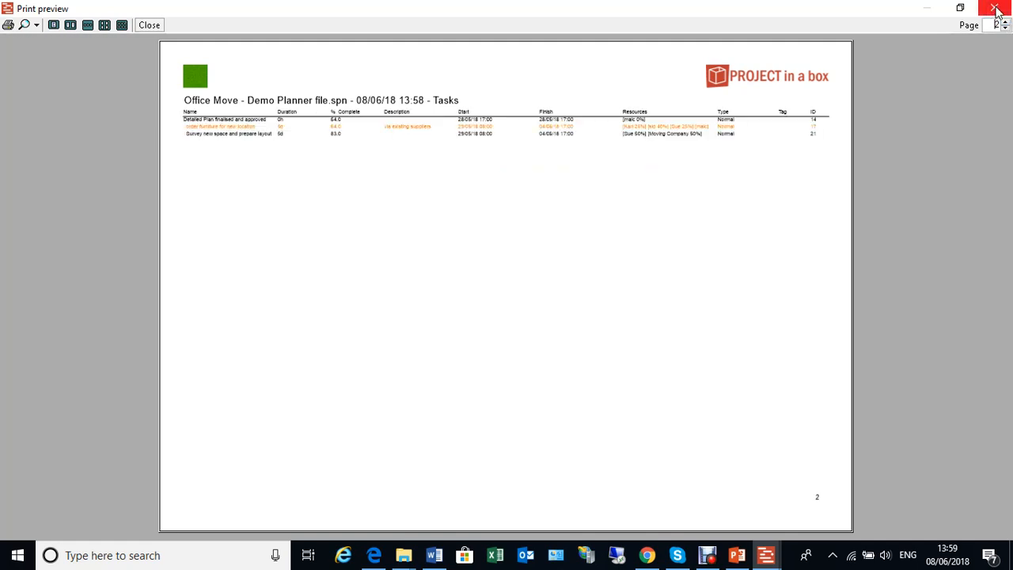
click(994, 8)
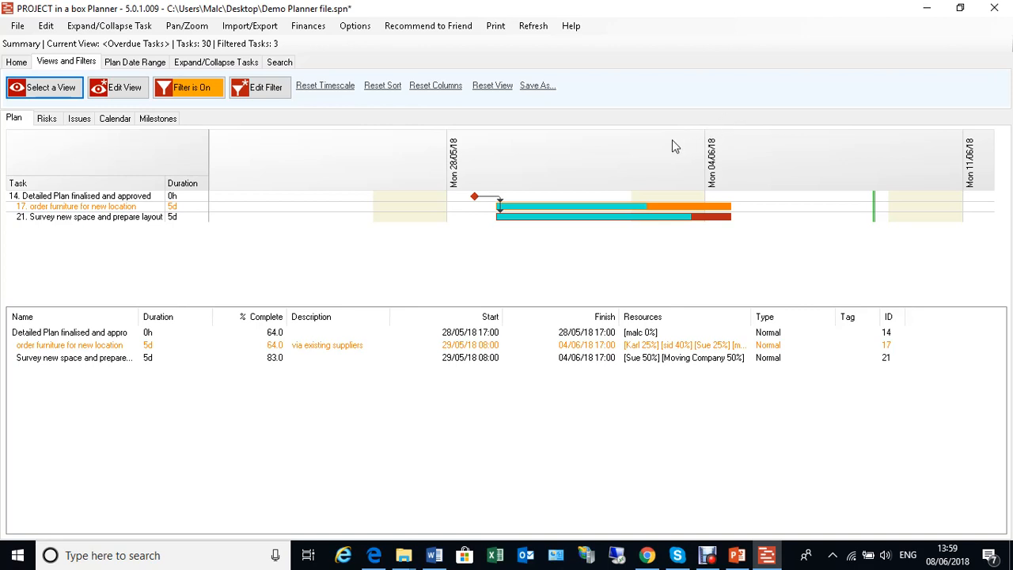
- Place the planner window beside the blank Word document and copy the overdue task list to the clipboard as an image
click(961, 10)
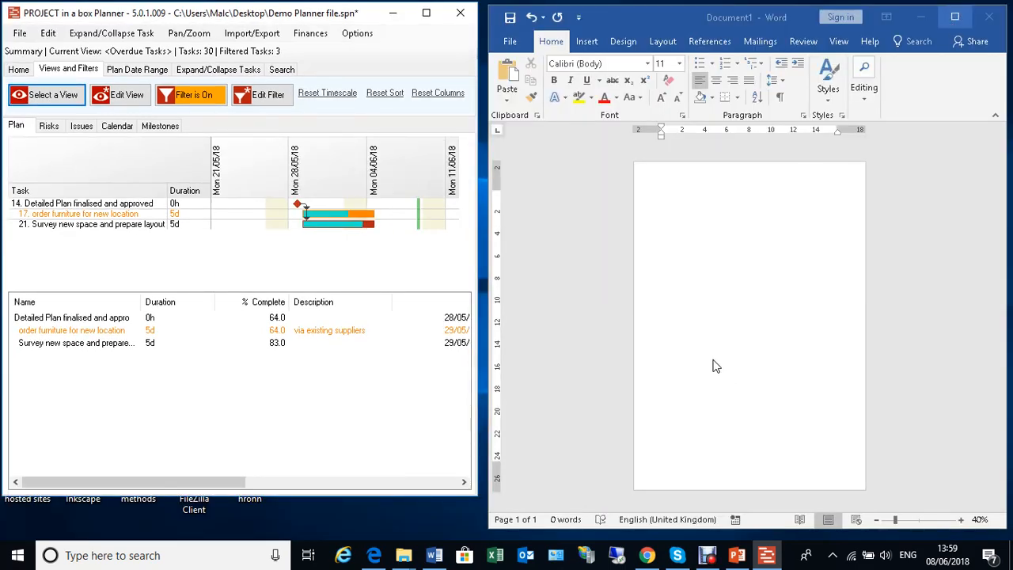
click(662, 198)
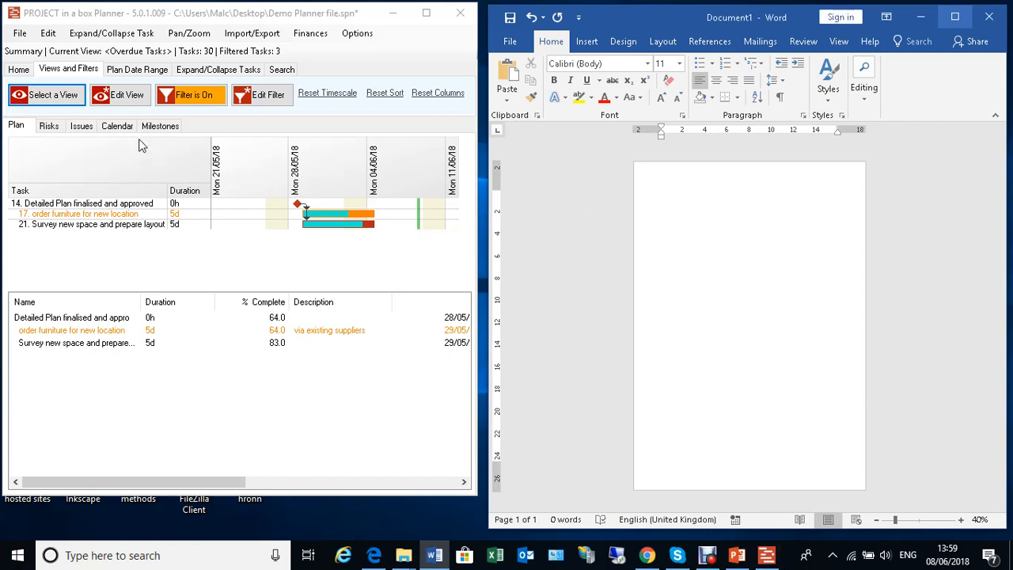
right_click(330, 224)
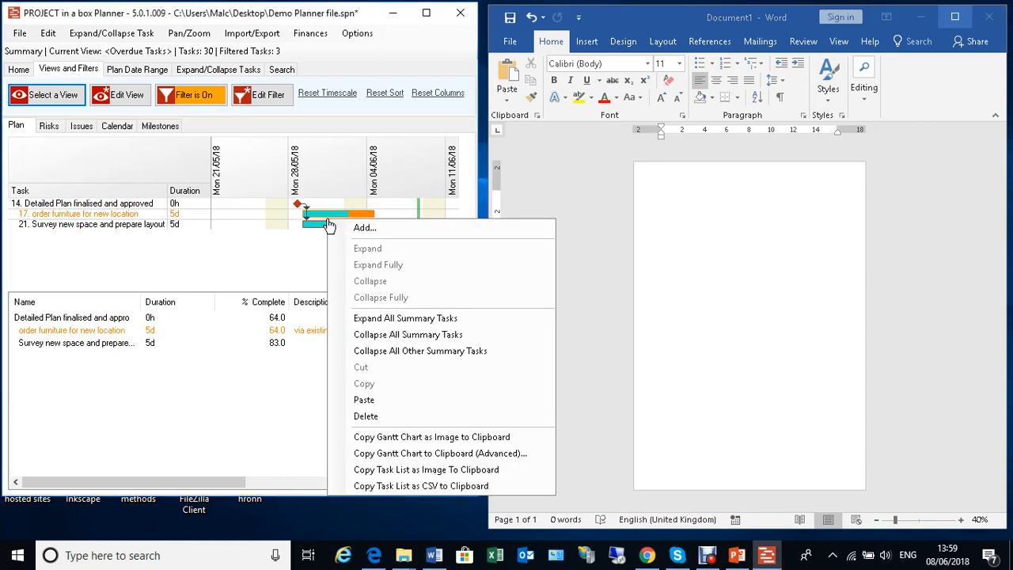
click(208, 343)
right_click(208, 343)
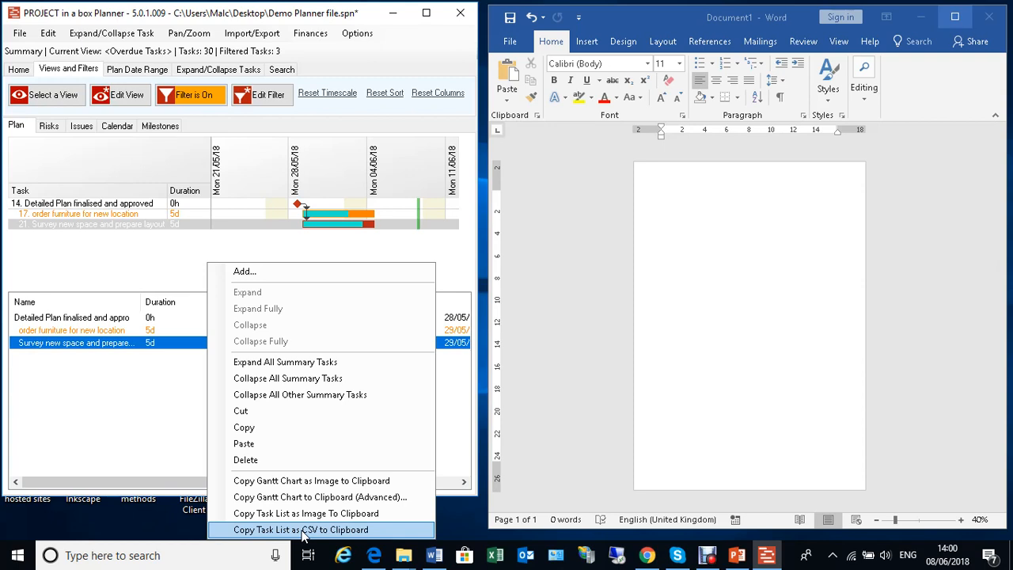
click(306, 513)
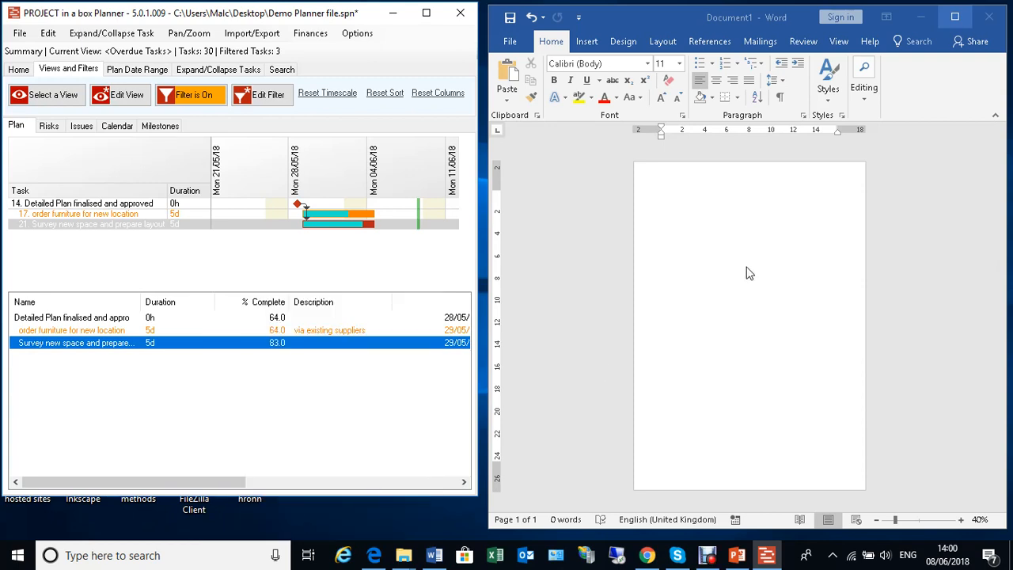
click(698, 273)
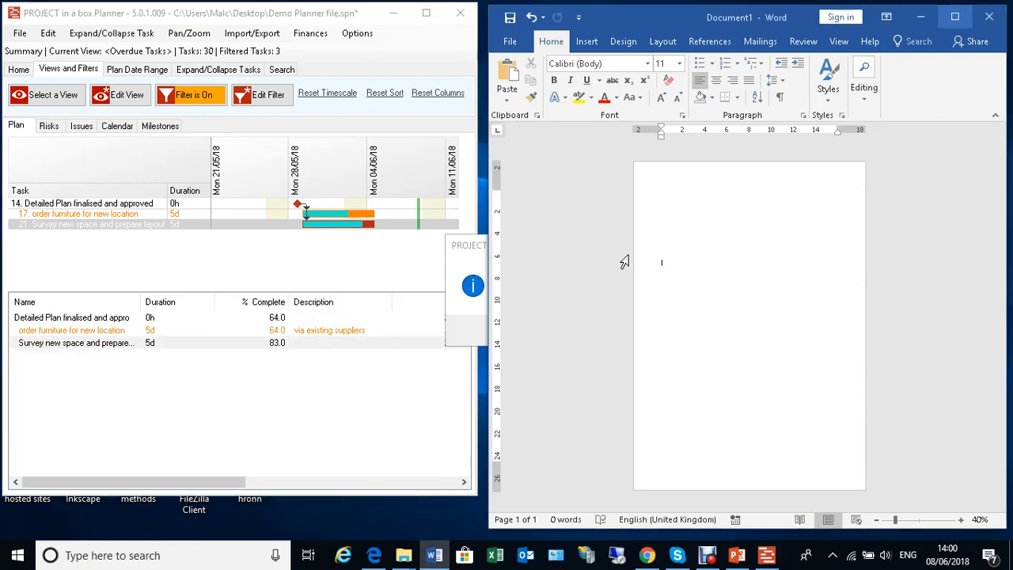
click(466, 264)
click(536, 332)
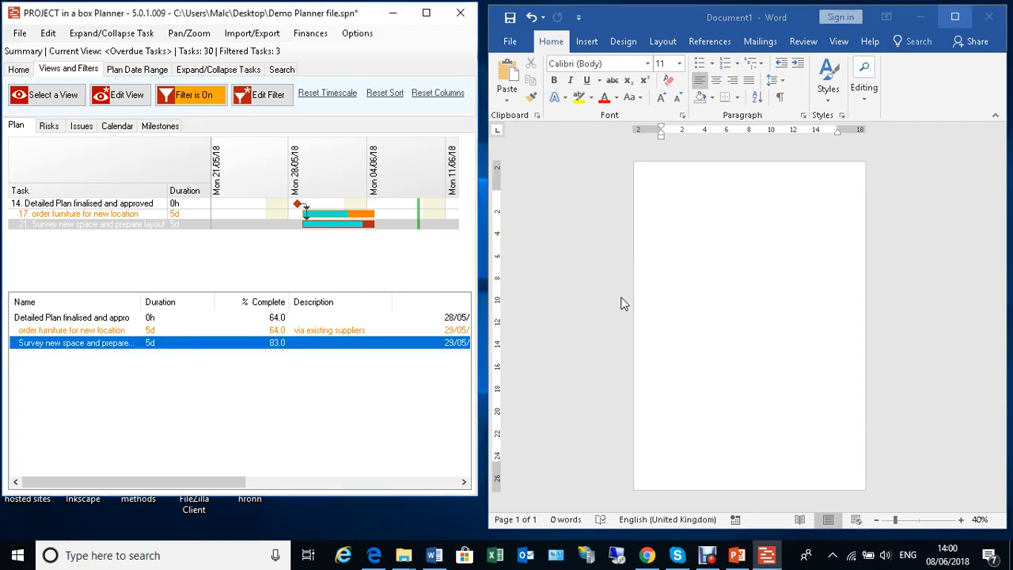
- Paste the copied overdue task list image into the blank Word document
click(662, 262)
right_click(661, 247)
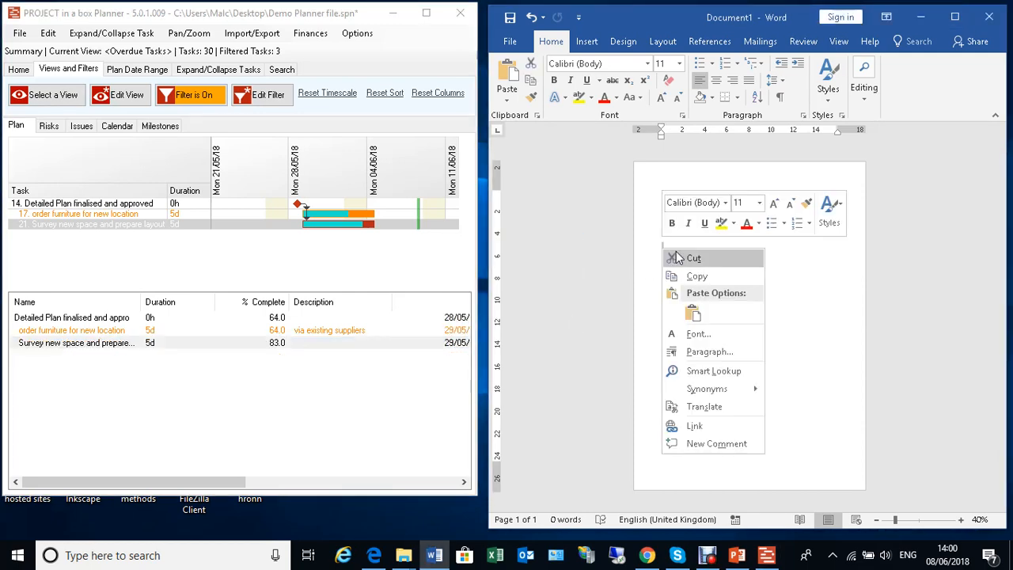
click(693, 315)
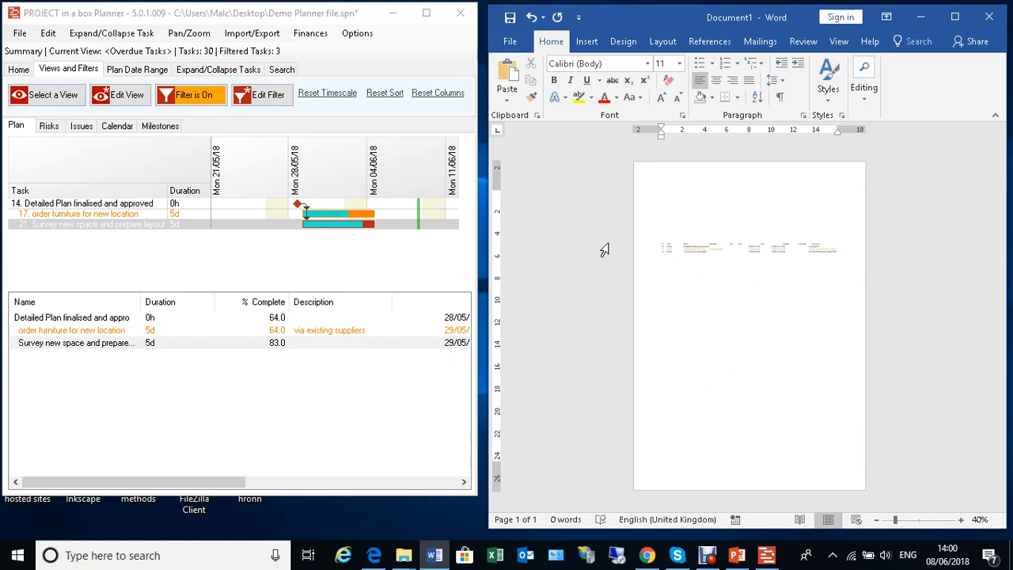
- Copy the overdue tasks' Gantt chart as an image and paste it above the task list in the Word document
right_click(270, 189)
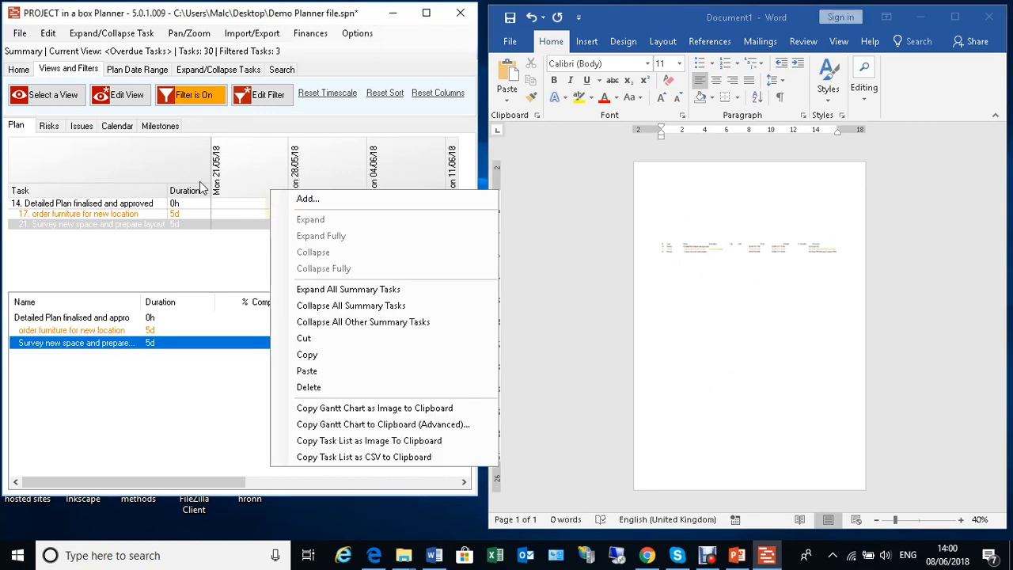
click(351, 413)
click(544, 332)
click(691, 229)
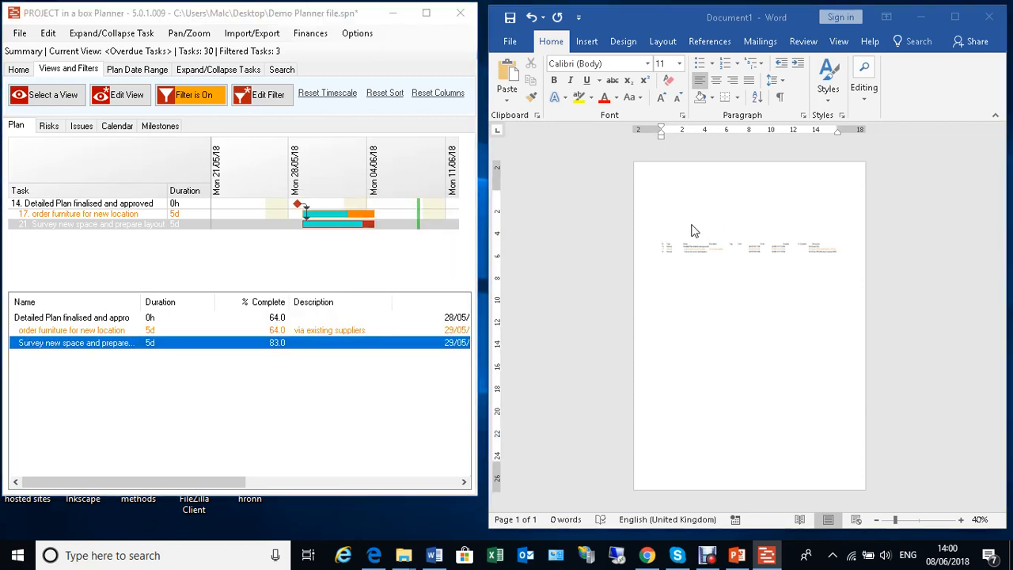
right_click(679, 230)
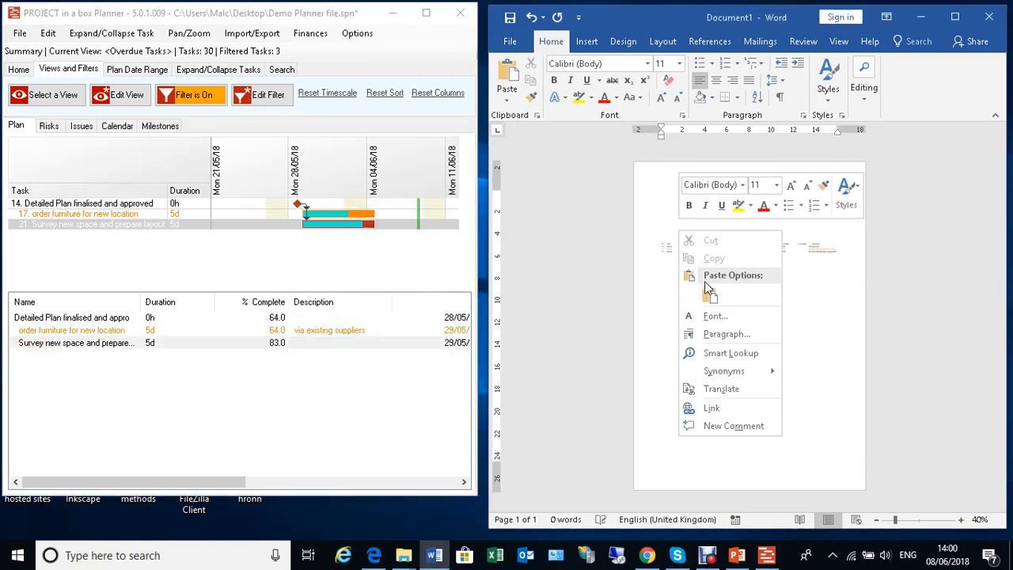
click(707, 294)
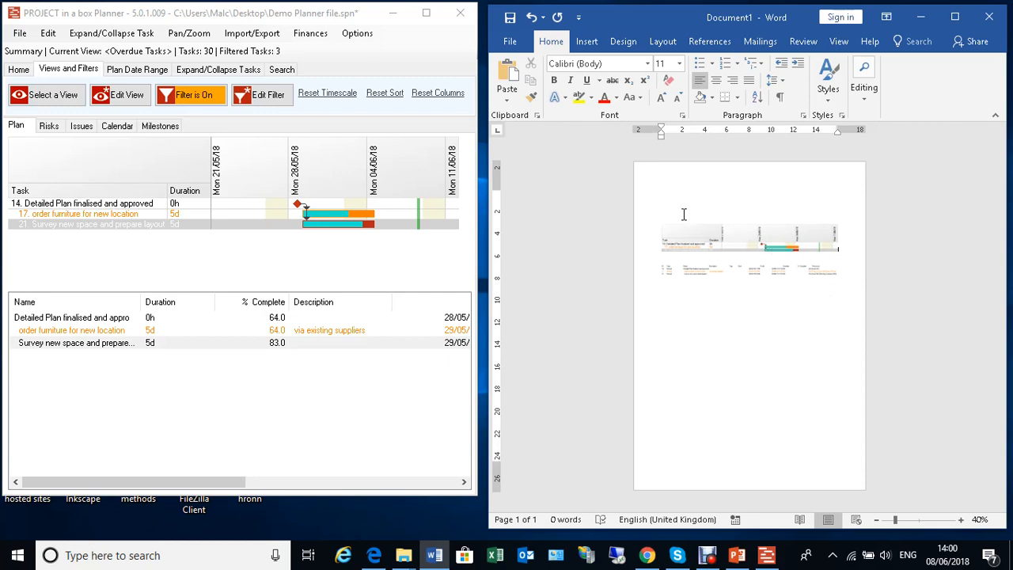
- Insert blank lines above the Gantt chart image in Word and add a heading for the overdue report
drag(687, 236, 689, 253)
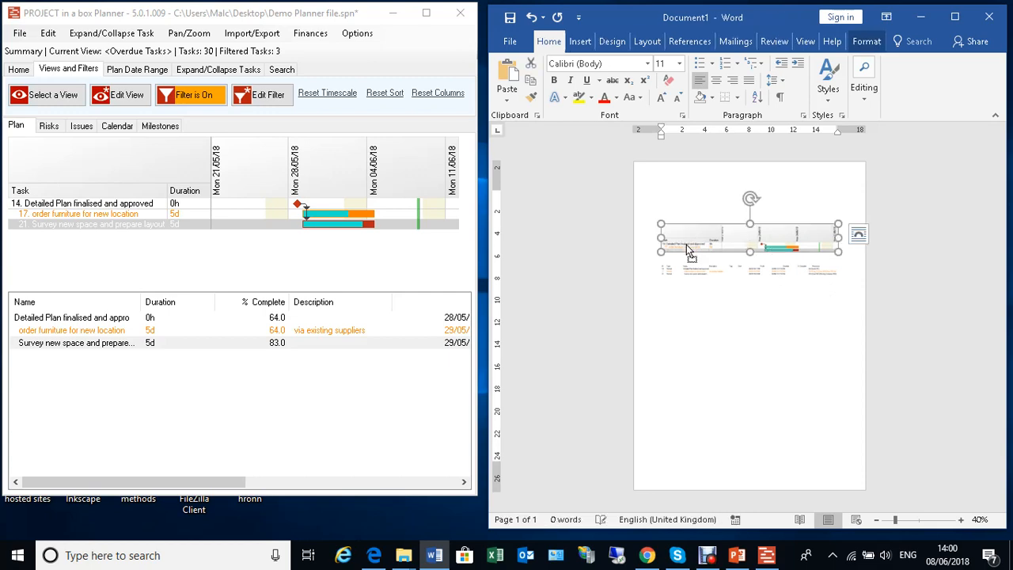
click(700, 201)
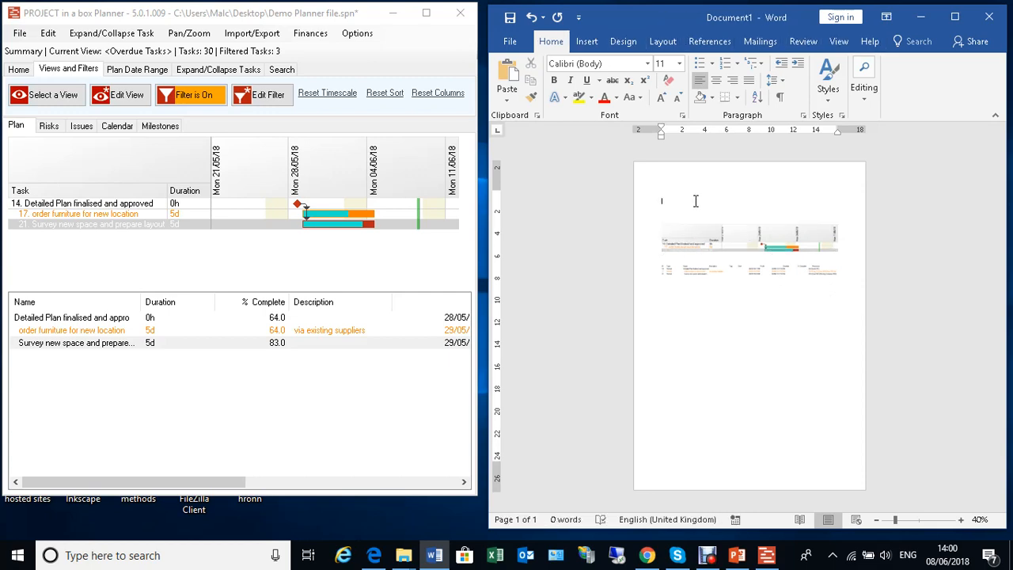
key(Return)
key(Return)
key(Return)
key(Return)
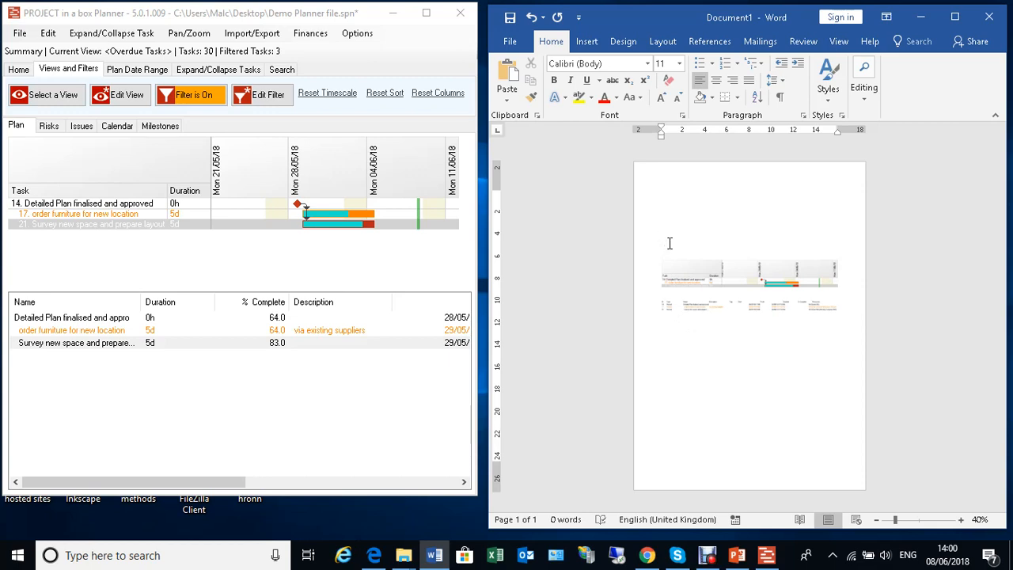
text(overdue report and)
- Apply the built-in Milestones and Summaries only view to the project plan
click(28, 93)
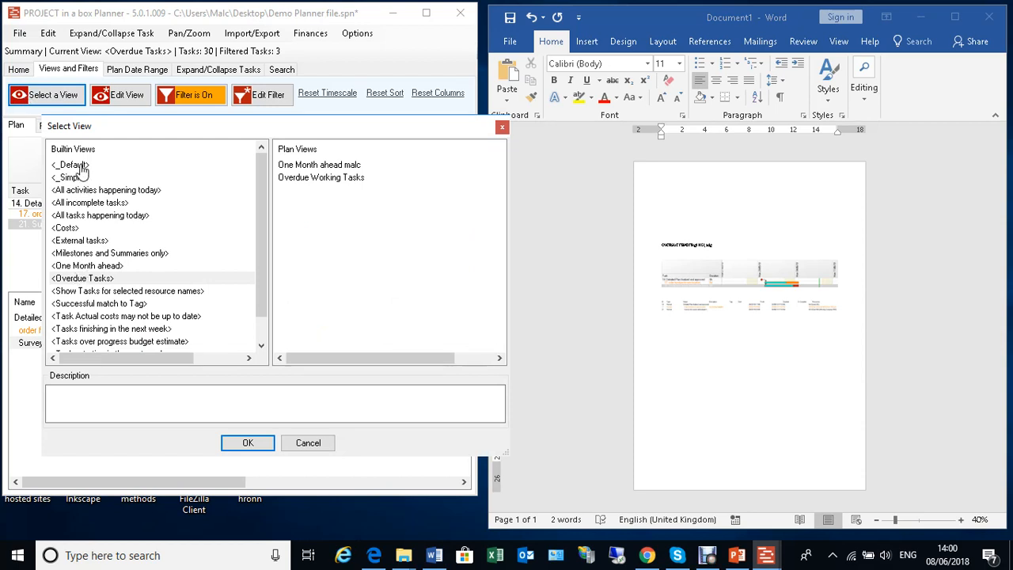
click(103, 253)
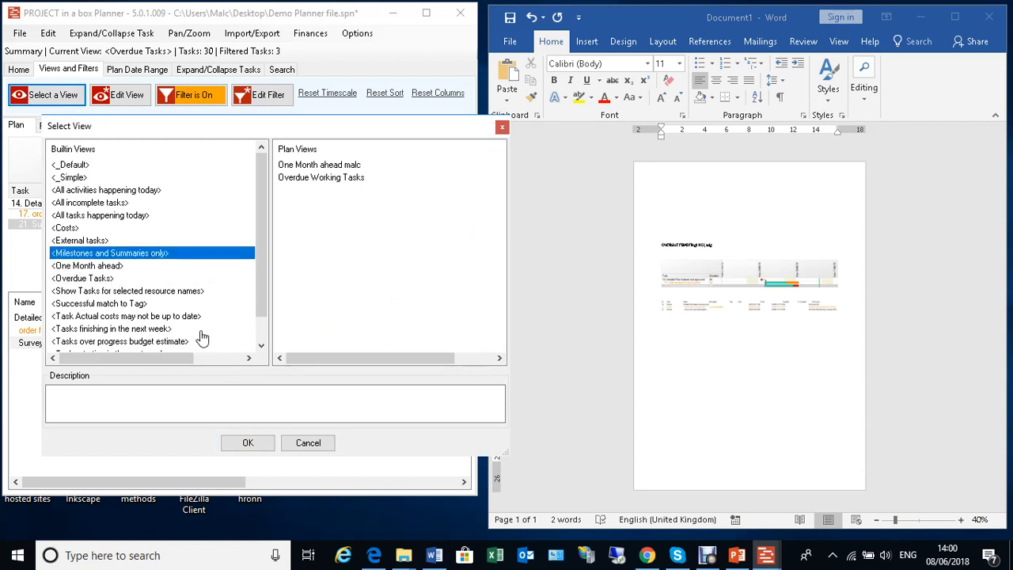
click(245, 442)
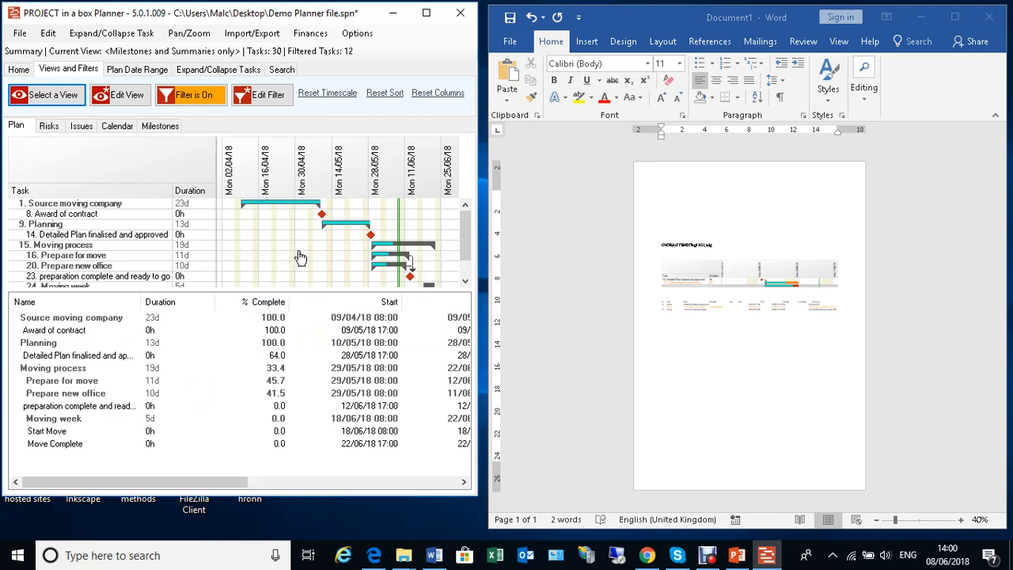
- Copy the milestones and summaries Gantt chart as an image and paste it at the beginning of the Word document
right_click(298, 263)
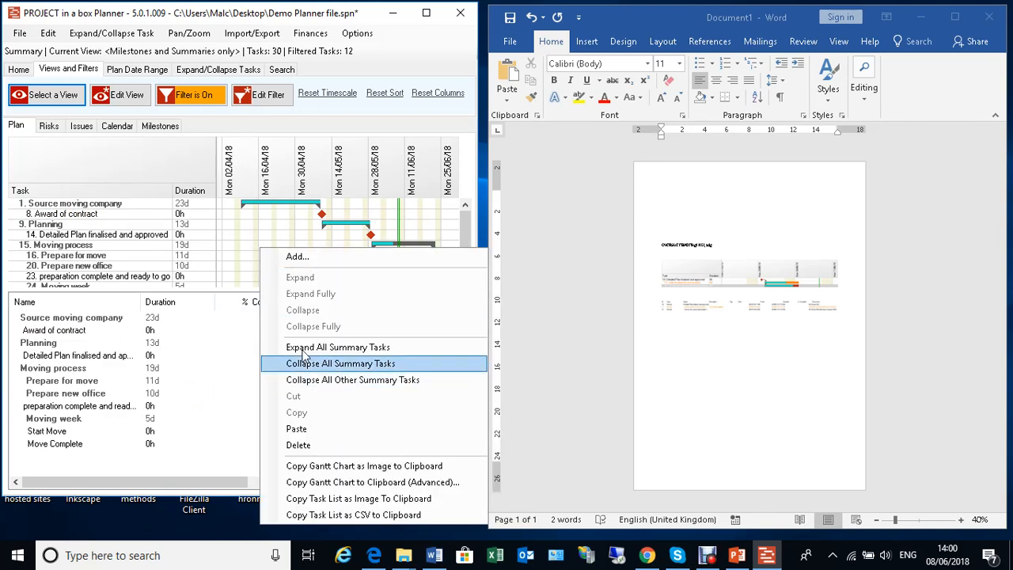
click(390, 469)
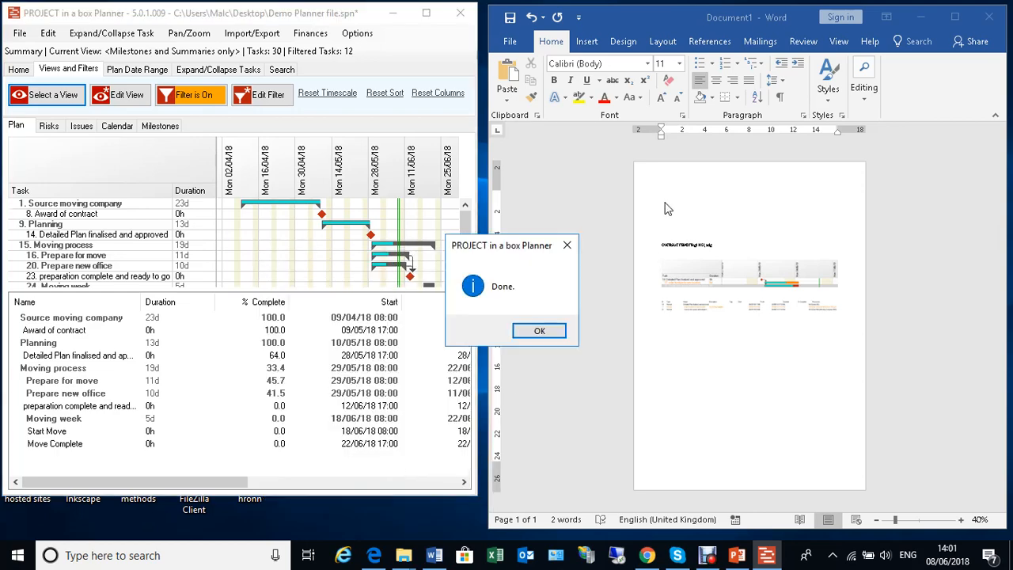
click(534, 330)
click(669, 200)
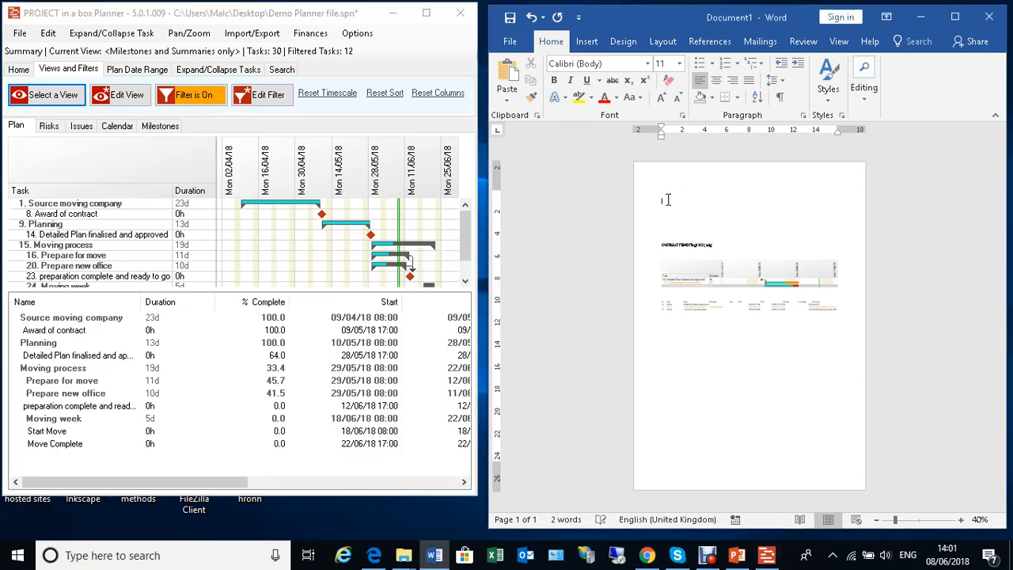
right_click(667, 197)
click(697, 263)
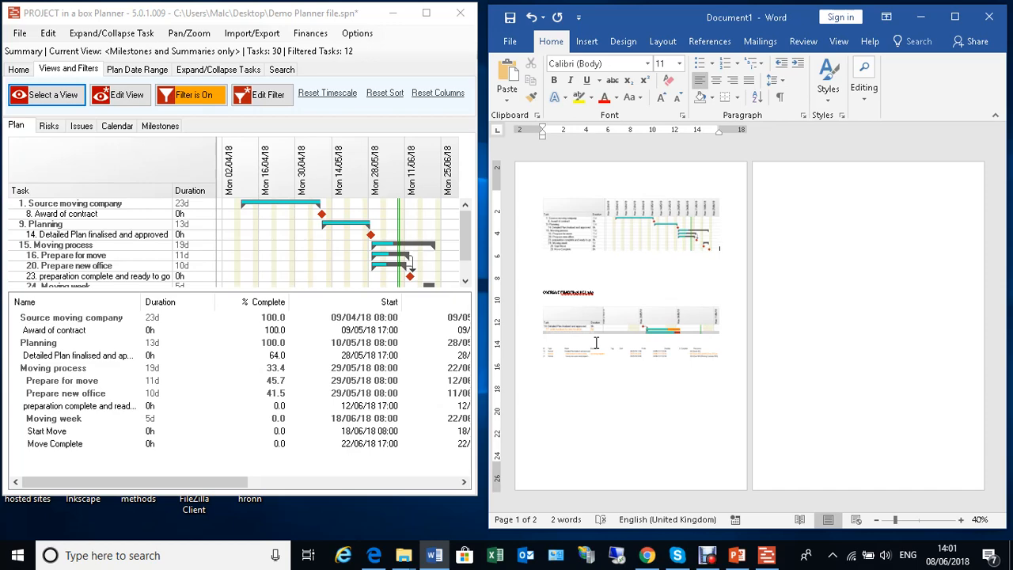
- Copy the project's risk list as an image and try to paste it below the overdue task list in Word
click(58, 127)
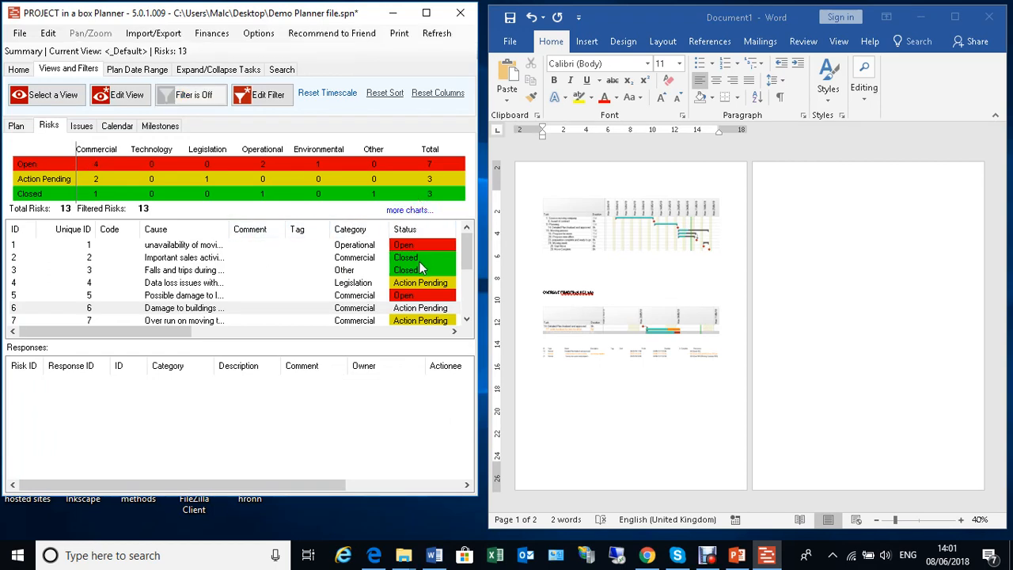
right_click(366, 271)
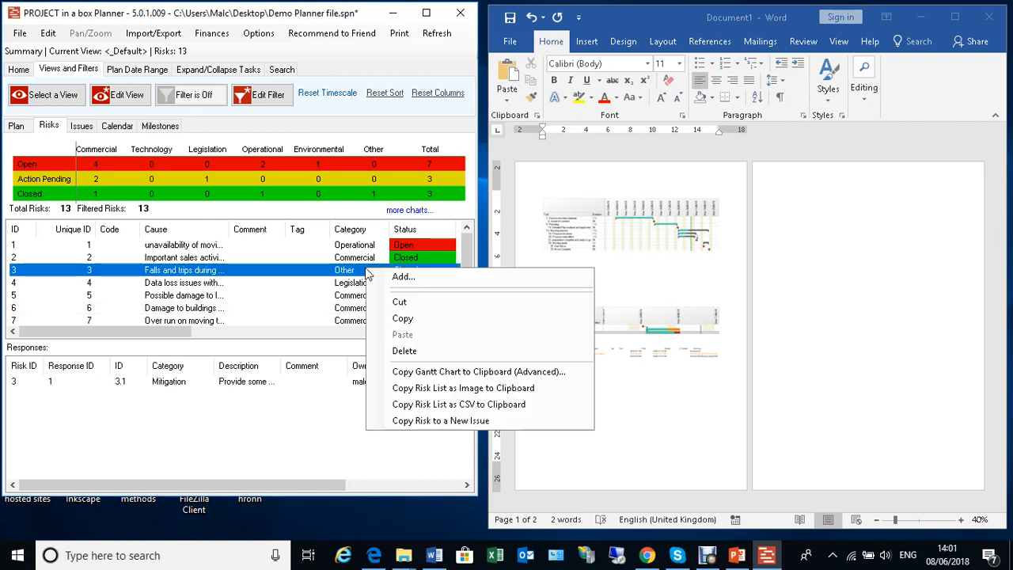
click(447, 388)
click(587, 424)
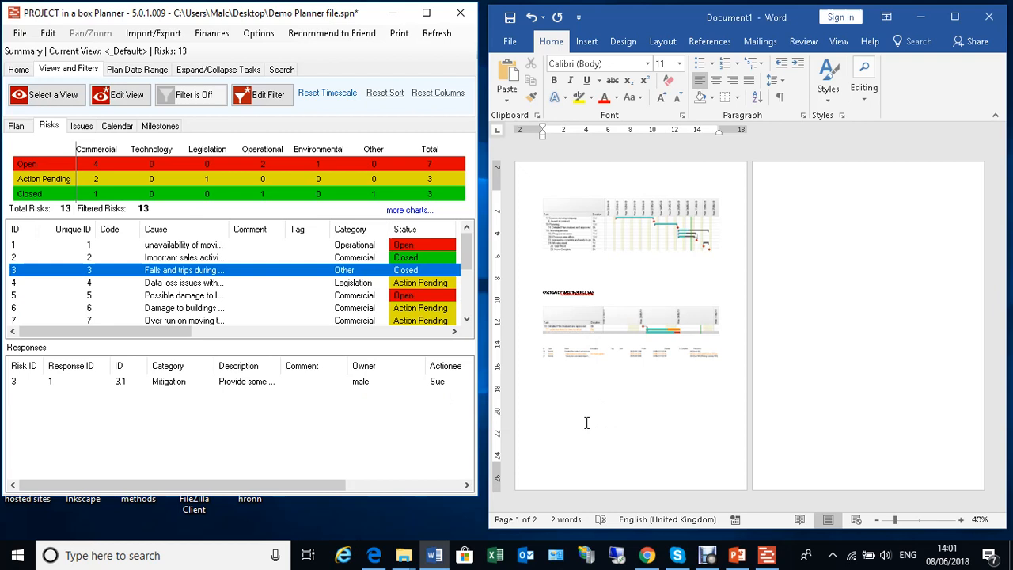
right_click(556, 397)
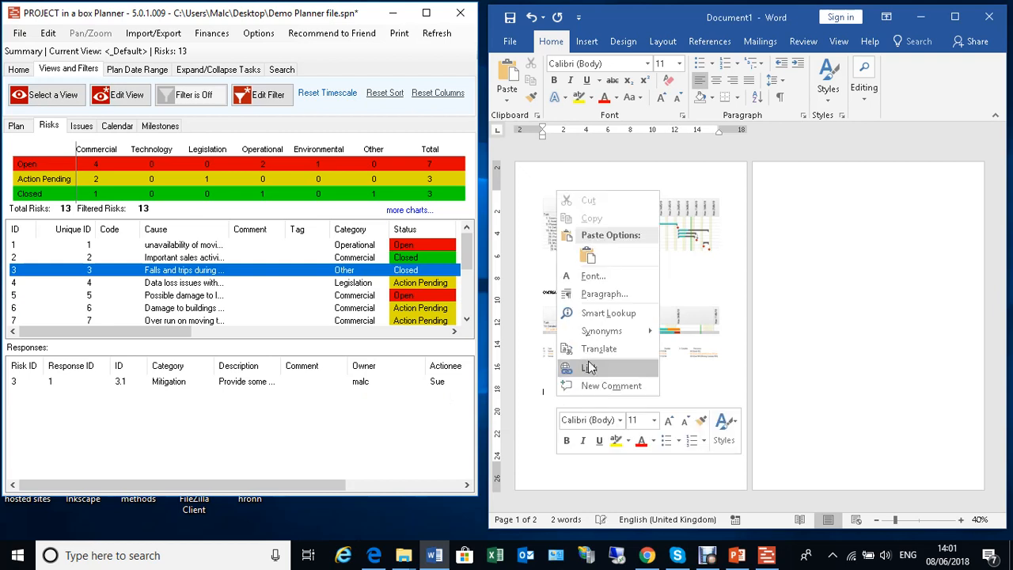
click(587, 254)
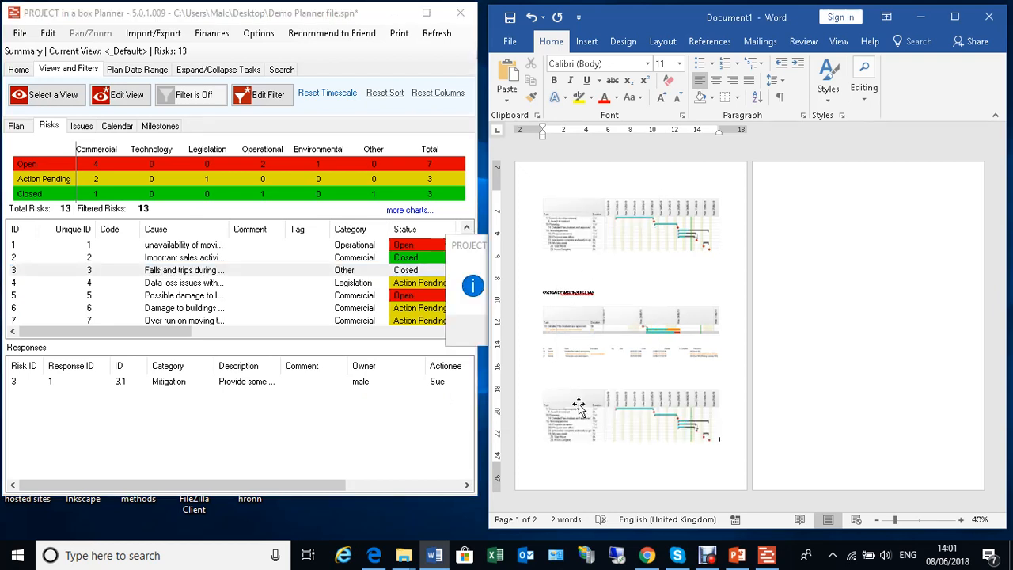
- Delete the duplicate Gantt chart image below the overdue task list and paste the risk list image in its place
click(538, 334)
click(651, 409)
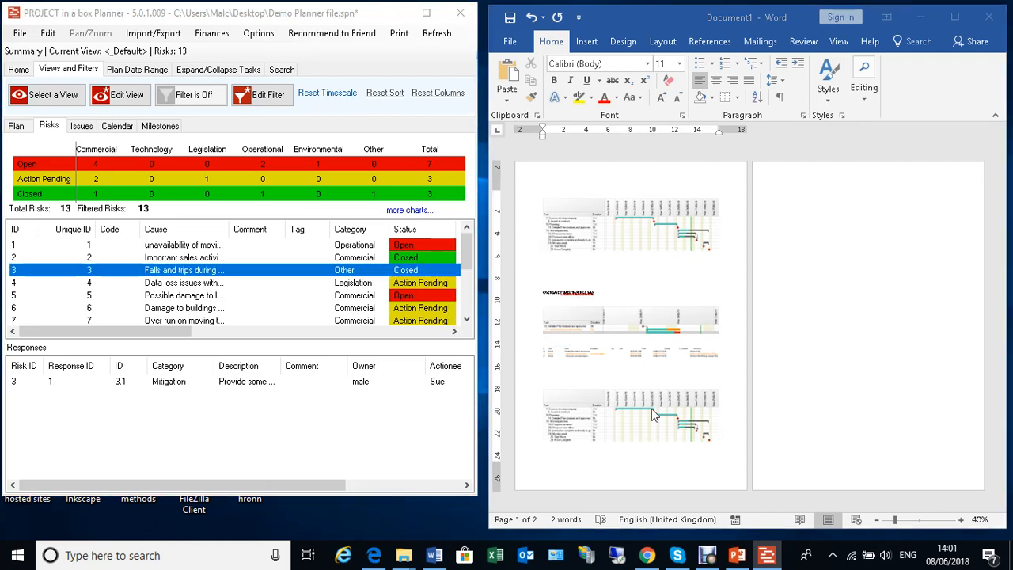
click(646, 410)
key(Delete)
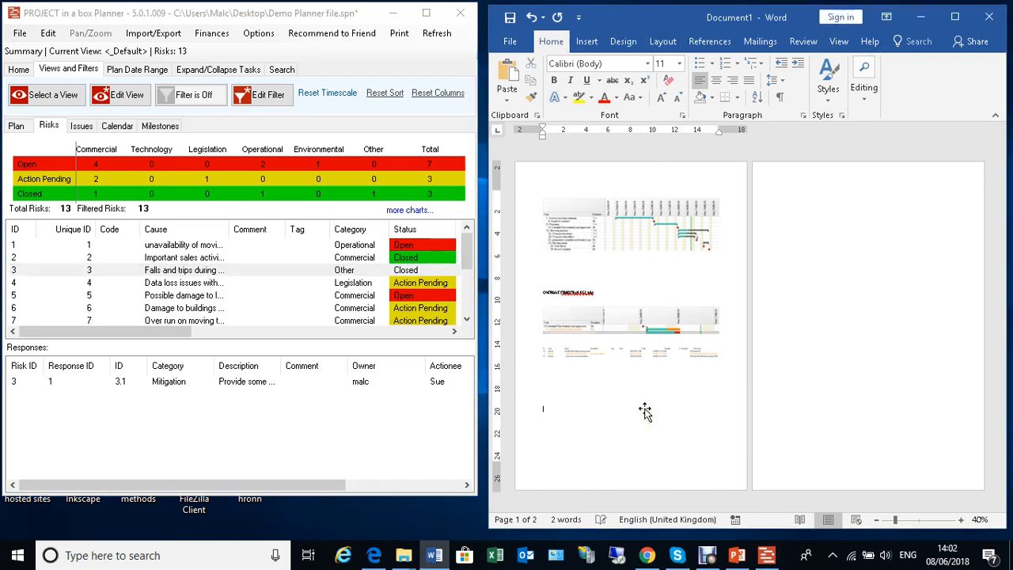
right_click(645, 410)
click(668, 234)
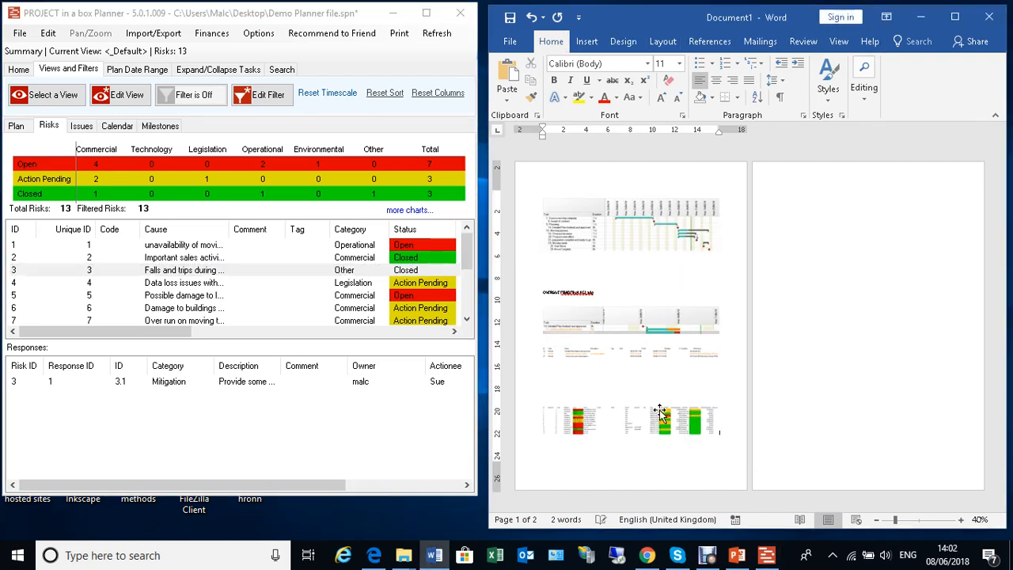
- Copy the Risk Status Summary chart to the clipboard and paste it above the risk list image in Word
right_click(249, 162)
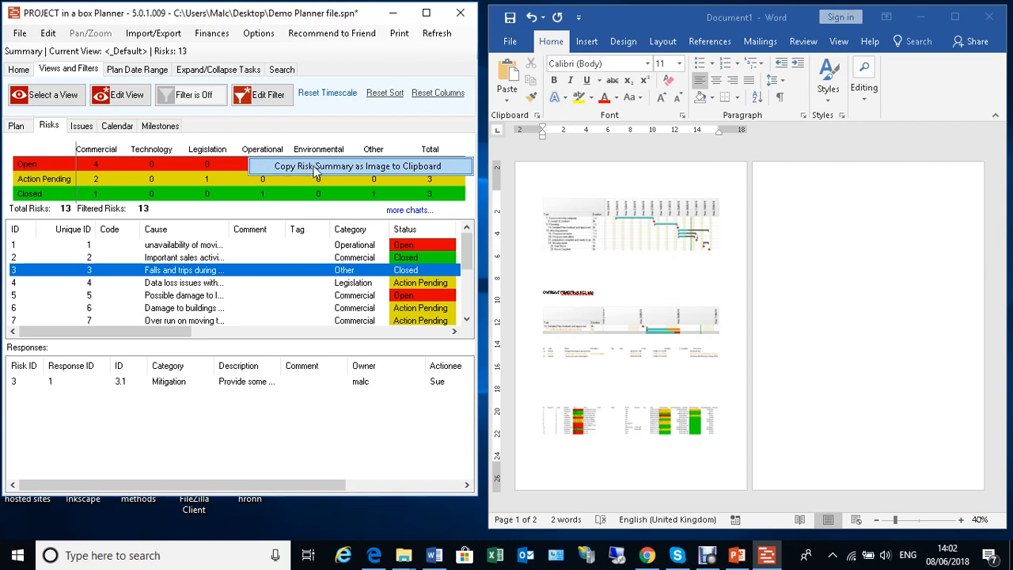
click(416, 210)
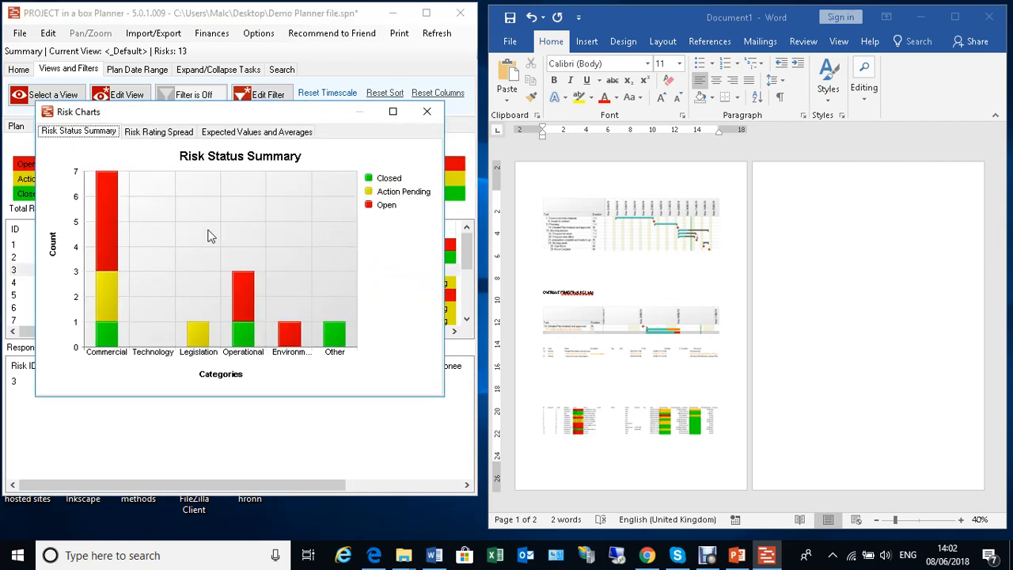
right_click(242, 253)
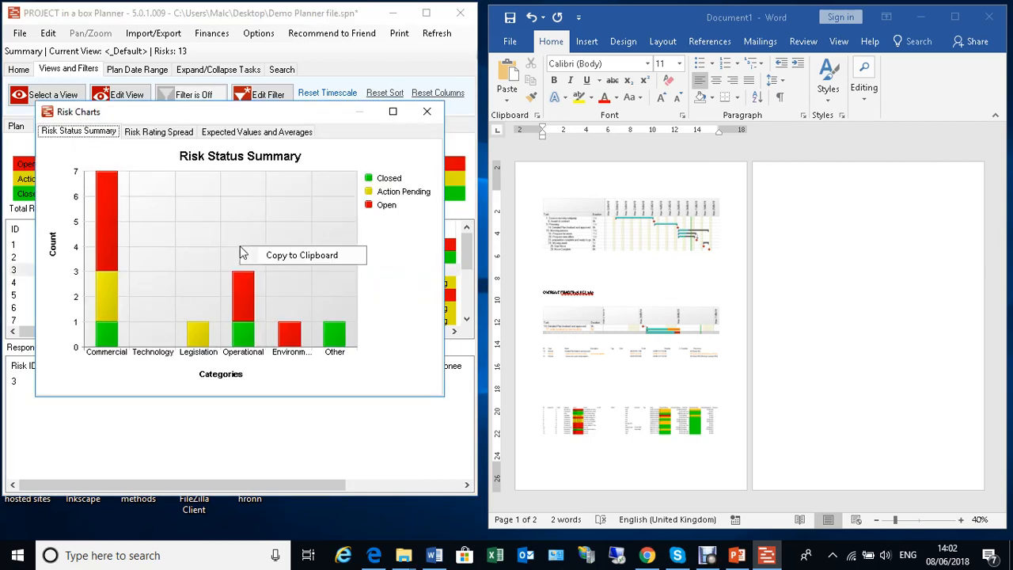
click(305, 255)
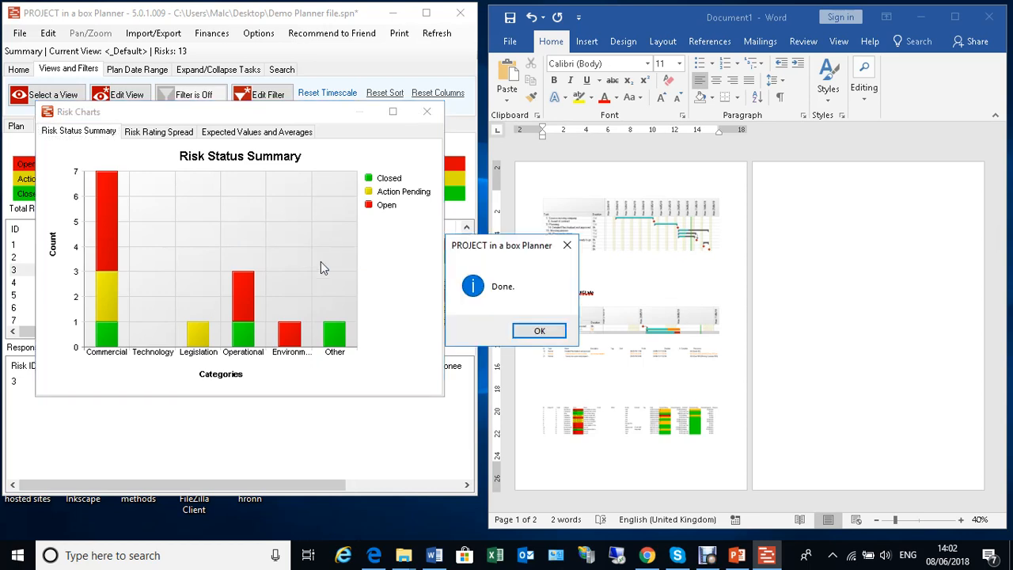
click(539, 331)
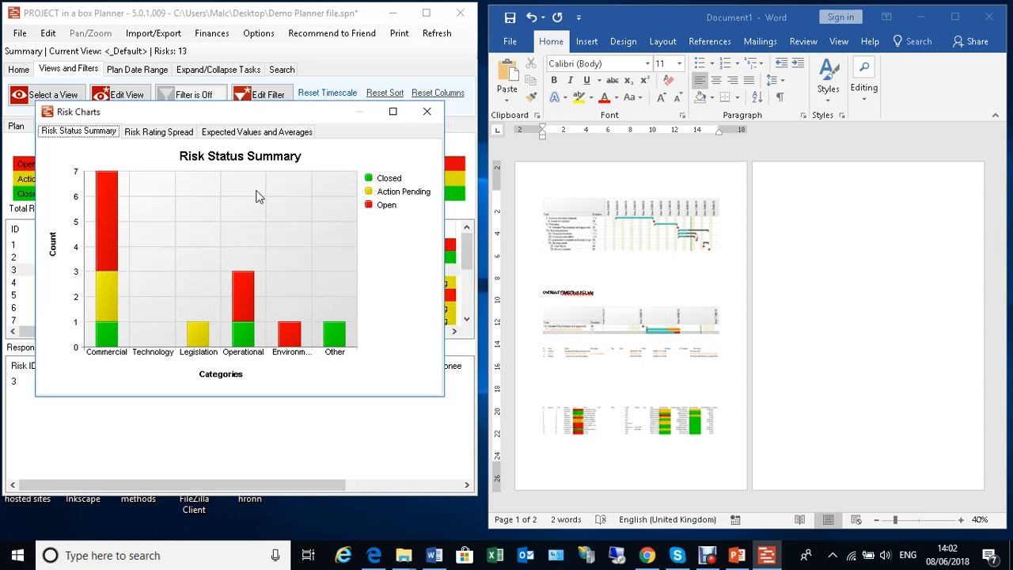
click(573, 400)
right_click(555, 396)
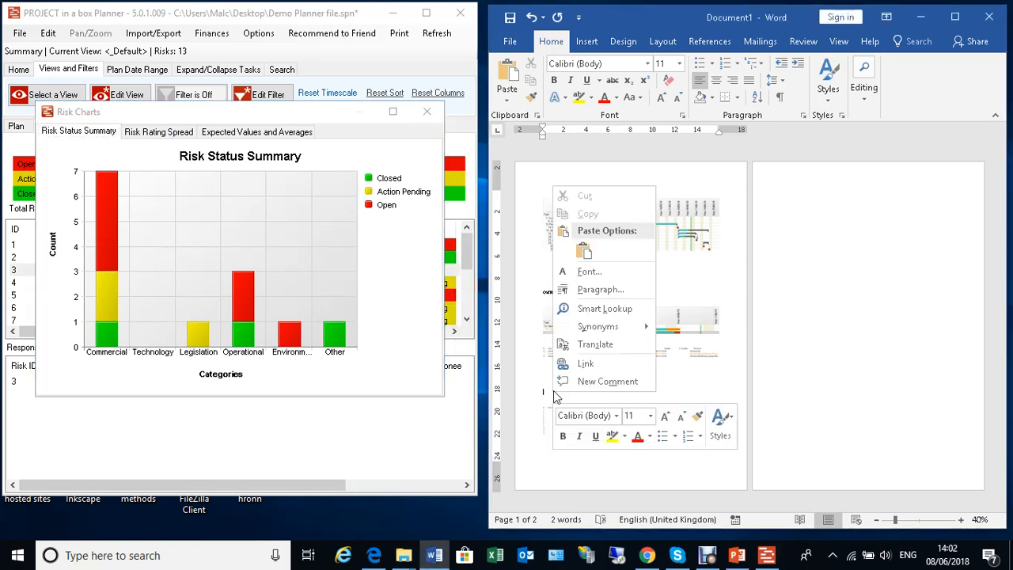
click(584, 250)
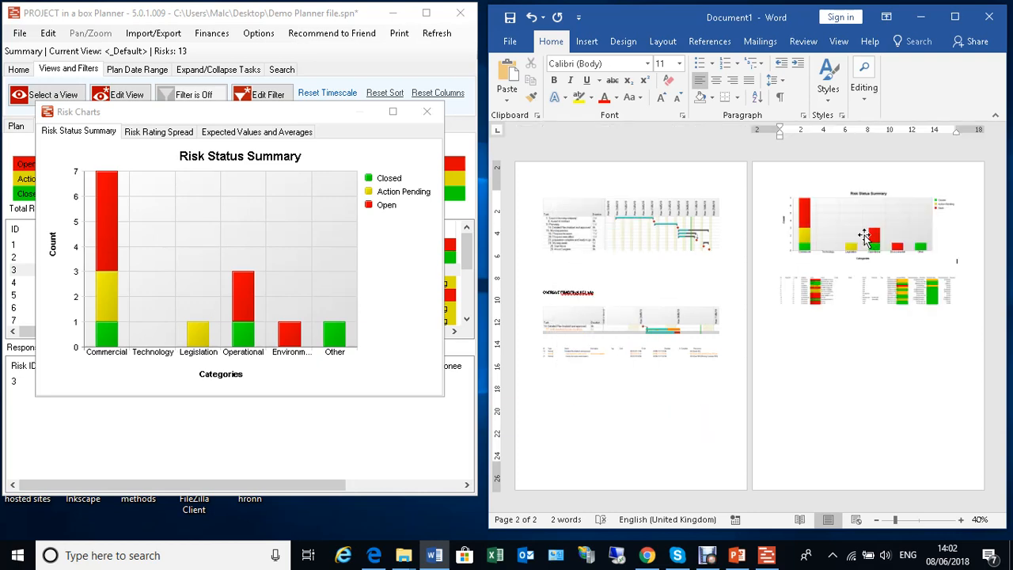
- Copy the risks' Expected Values table to the clipboard and paste it below the risk list image in Word
click(269, 133)
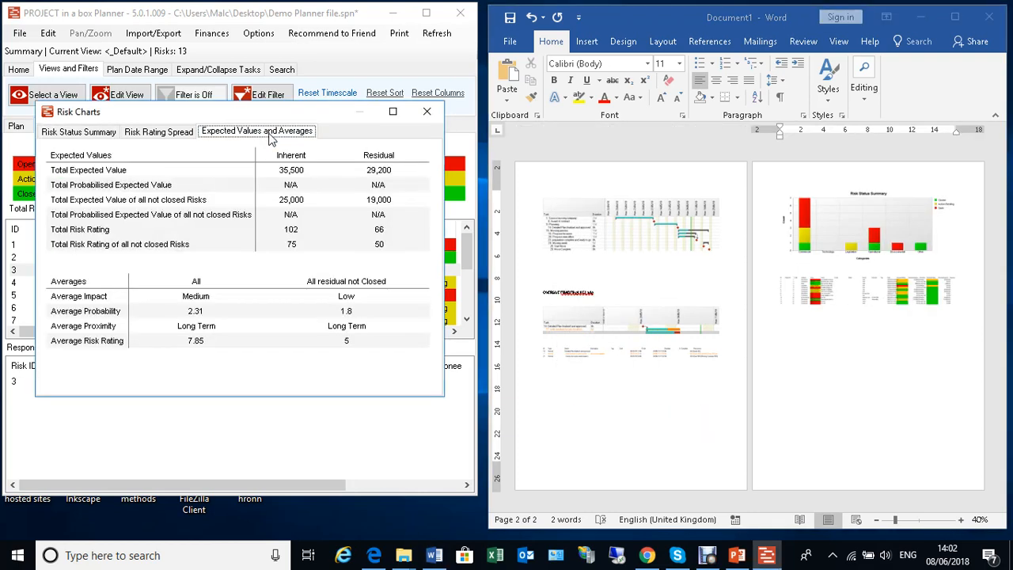
right_click(192, 212)
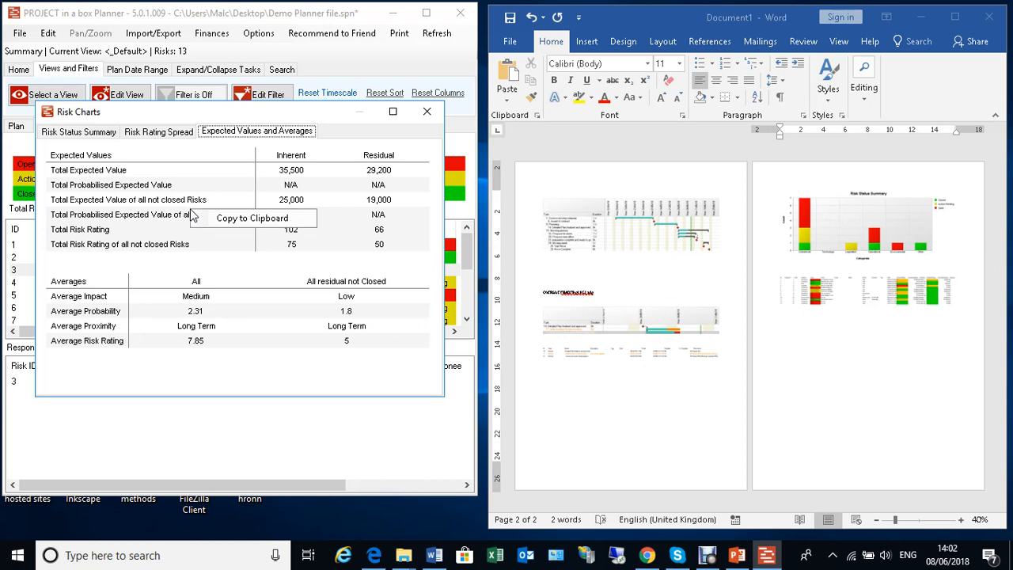
click(252, 217)
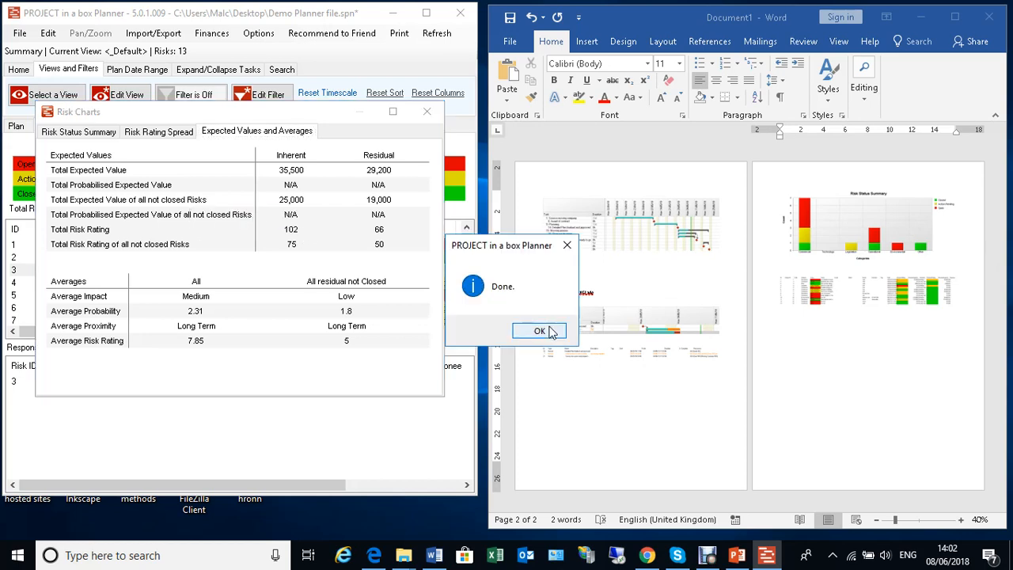
click(551, 333)
click(797, 324)
right_click(795, 325)
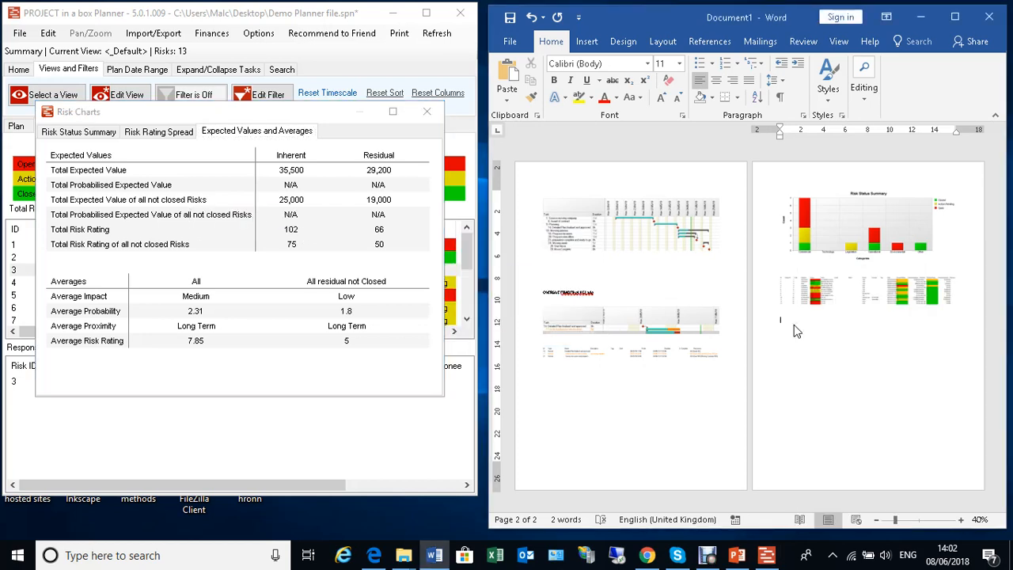
right_click(794, 324)
click(827, 389)
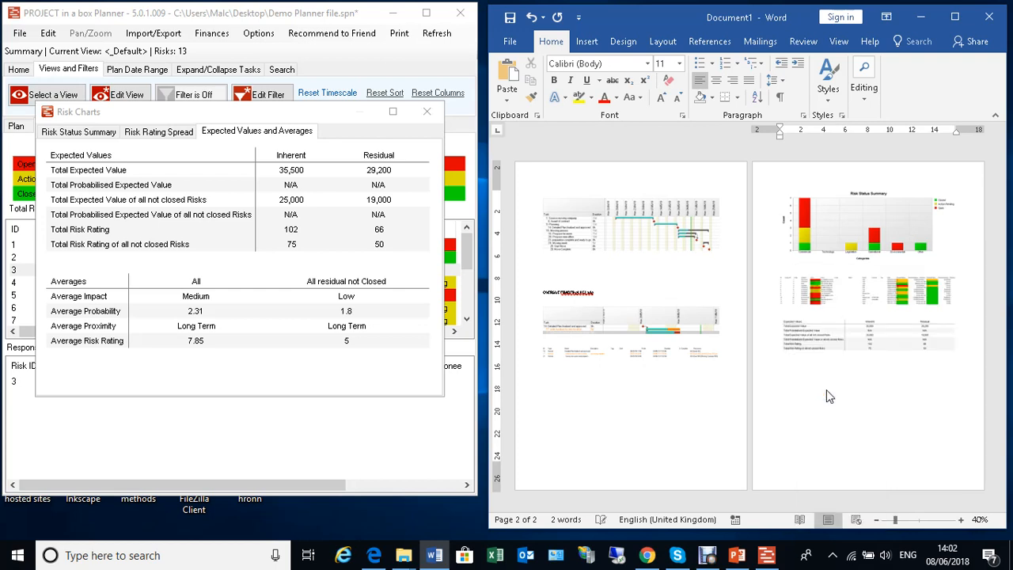